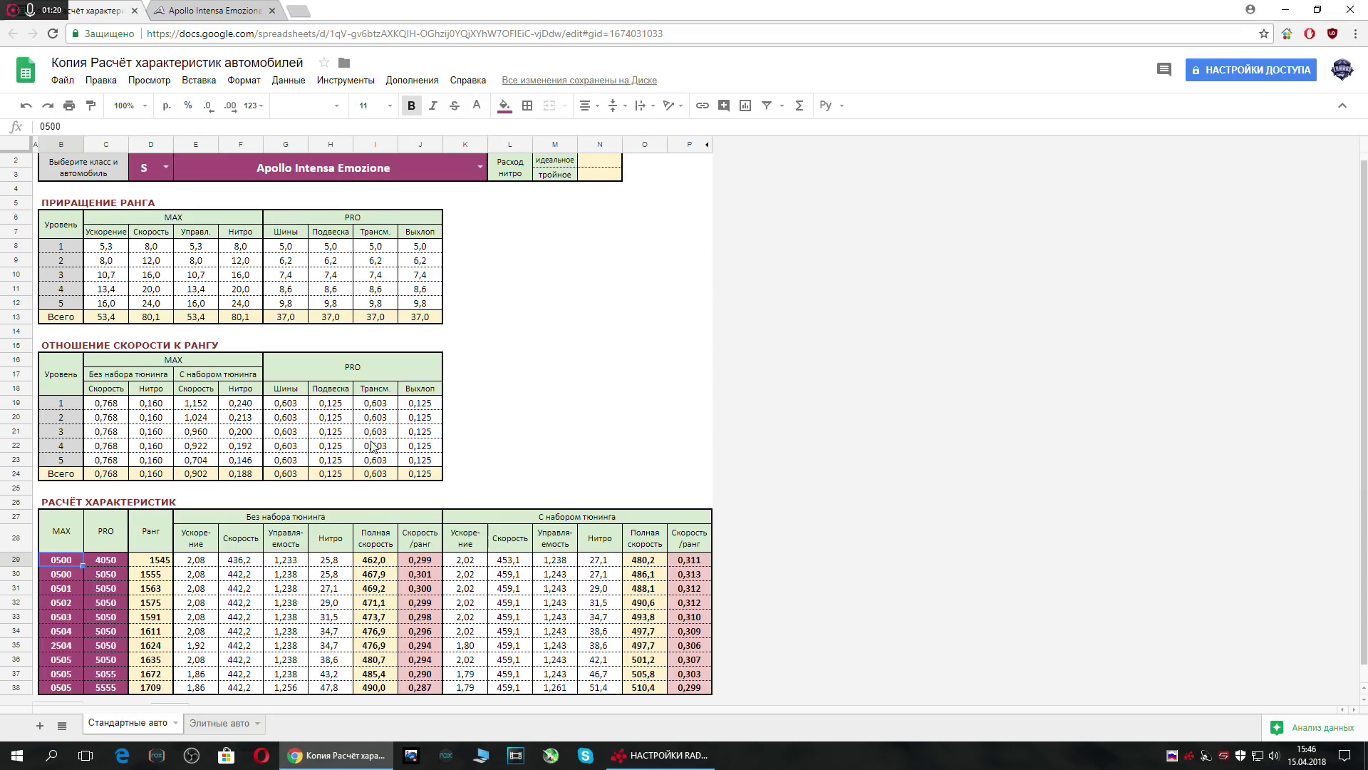
Inspect the MAX and PRO tuning codes, rank and full speed for the first two builds in rows 29 and 30.
{"action": "left_click", "coordinate": [106, 561]}
{"action": "left_click", "coordinate": [158, 563]}
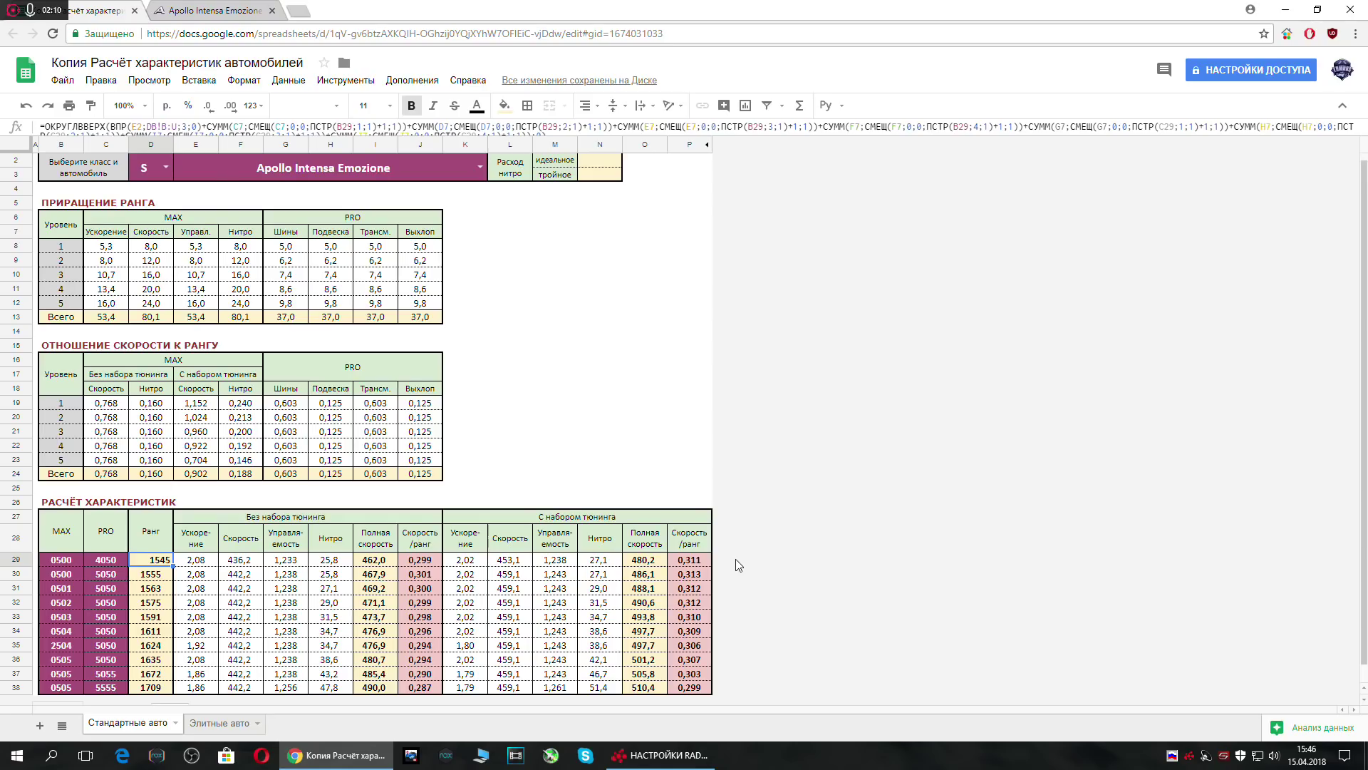
{"action": "left_click", "coordinate": [70, 573]}
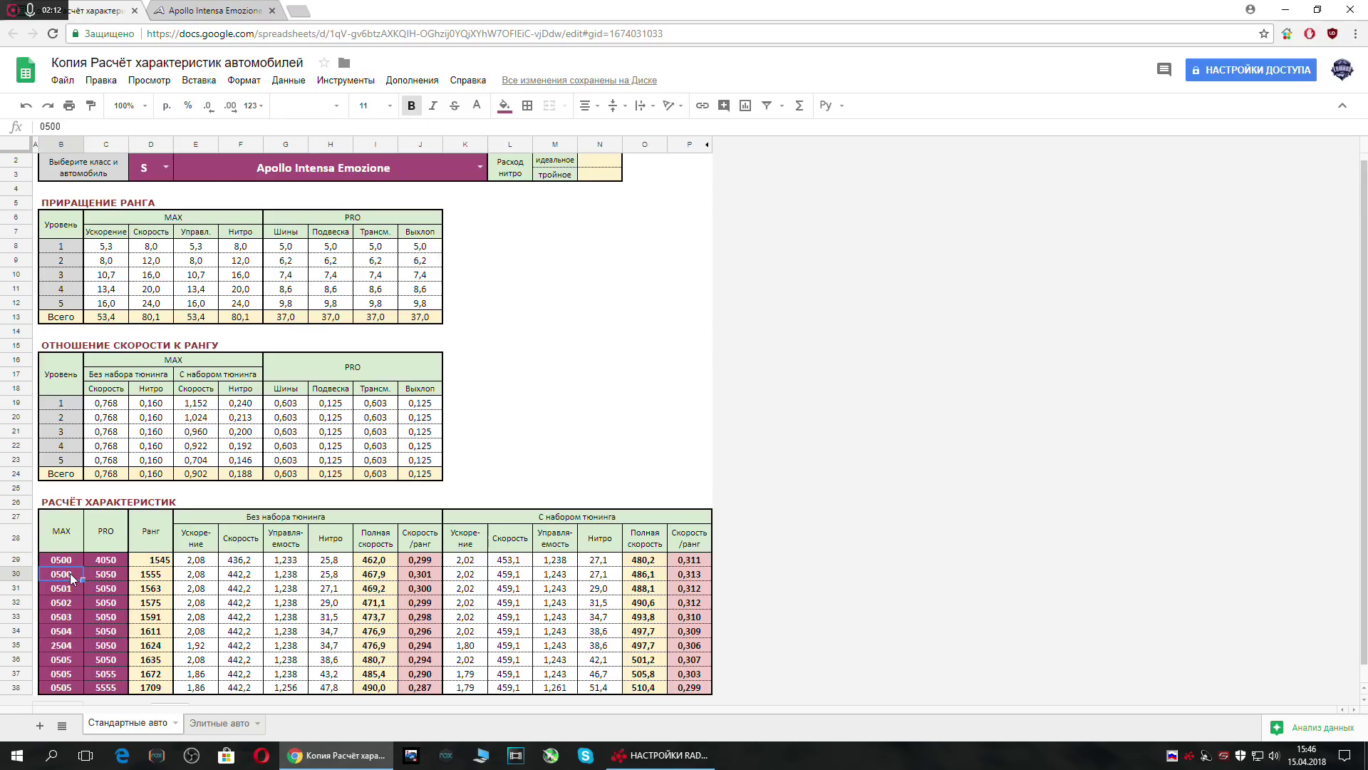
{"action": "left_click", "coordinate": [112, 577]}
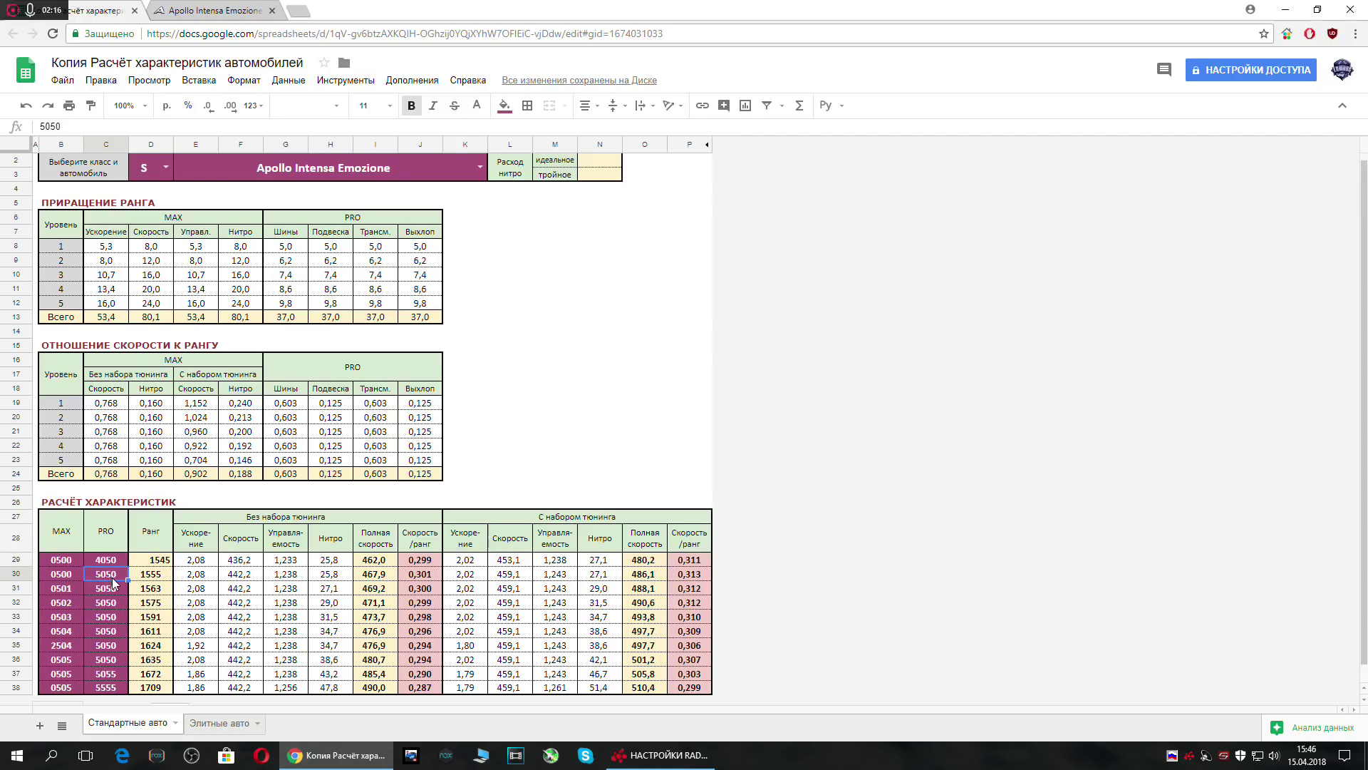
{"action": "left_click", "coordinate": [151, 577]}
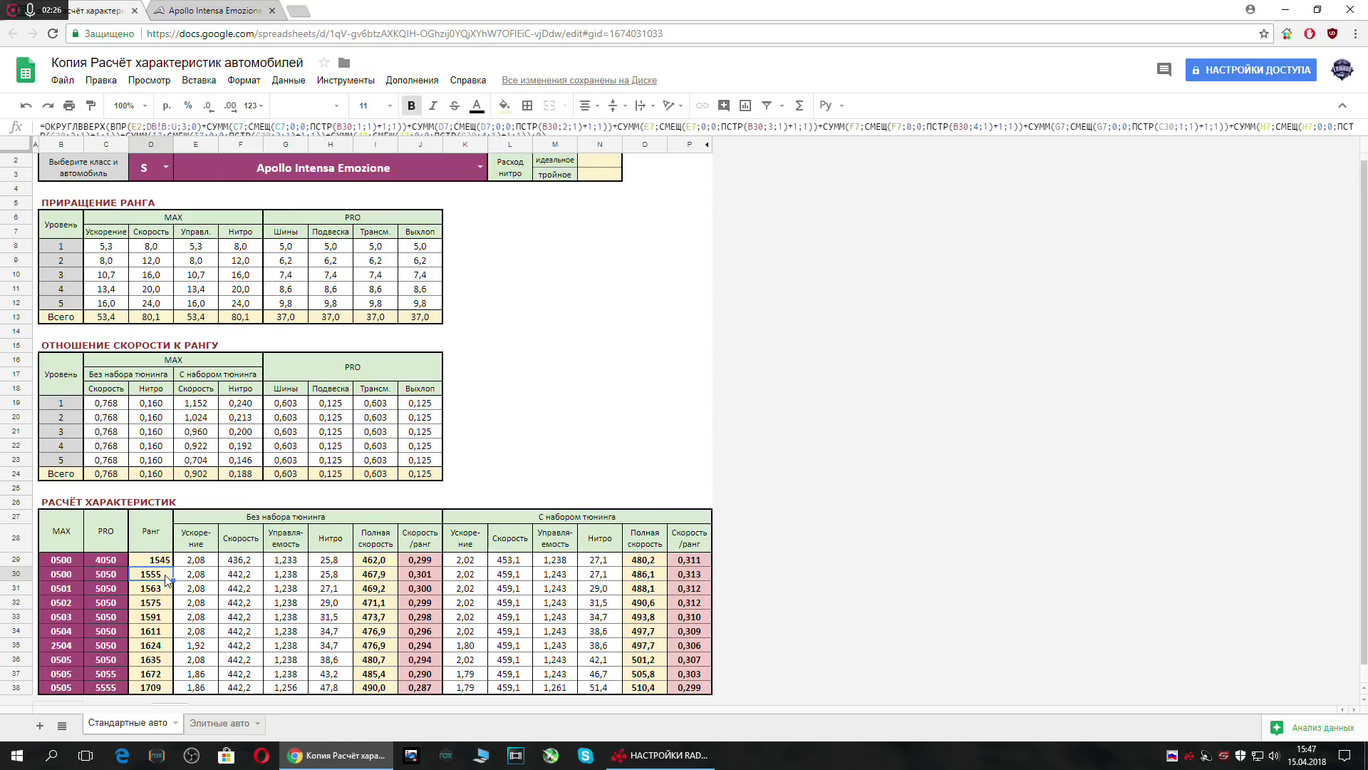
{"action": "left_click", "coordinate": [651, 579]}
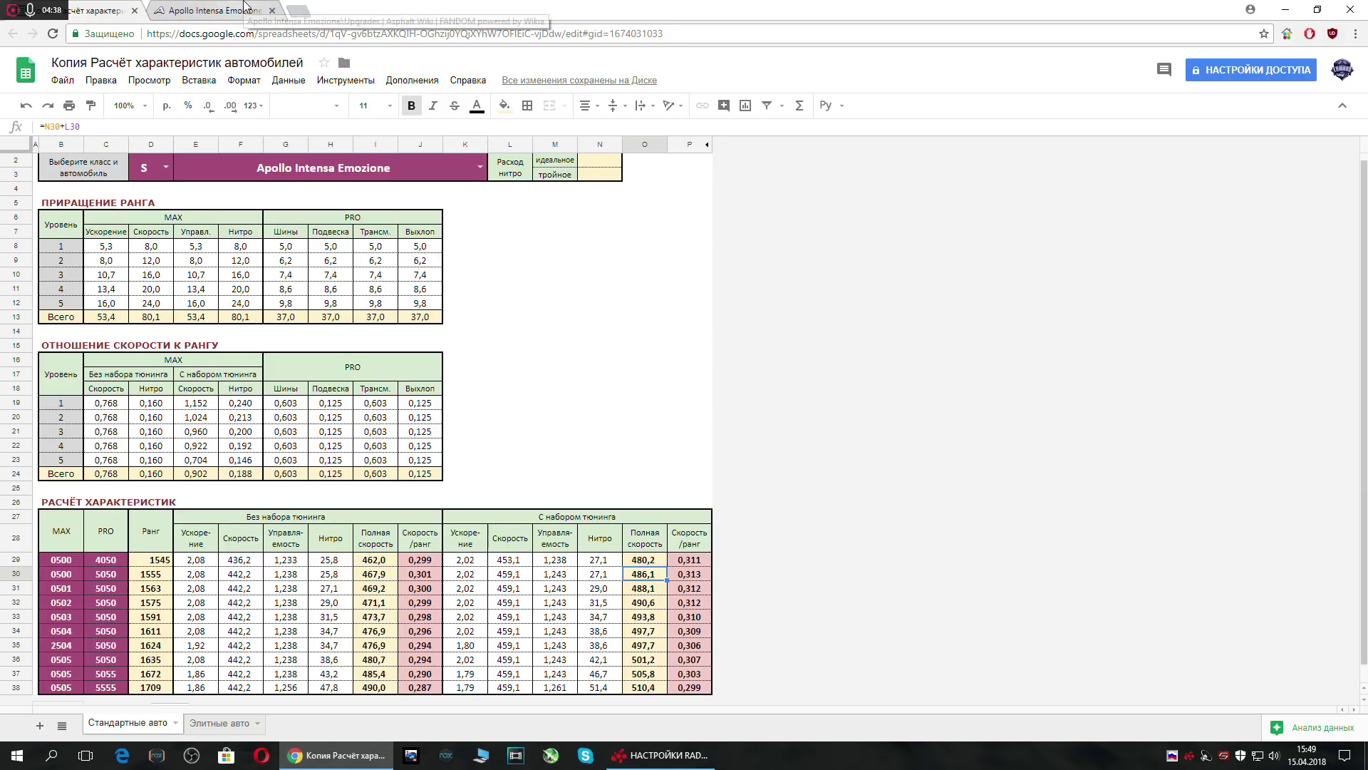
Compare the Apollo Intensa Emozione upgrade costs per level on the Asphalt Wiki page with the spreadsheet's builds.
{"action": "left_click", "coordinate": [214, 10]}
{"action": "scroll", "coordinate": [958, 618], "scroll_direction": "down", "scroll_amount": 2}
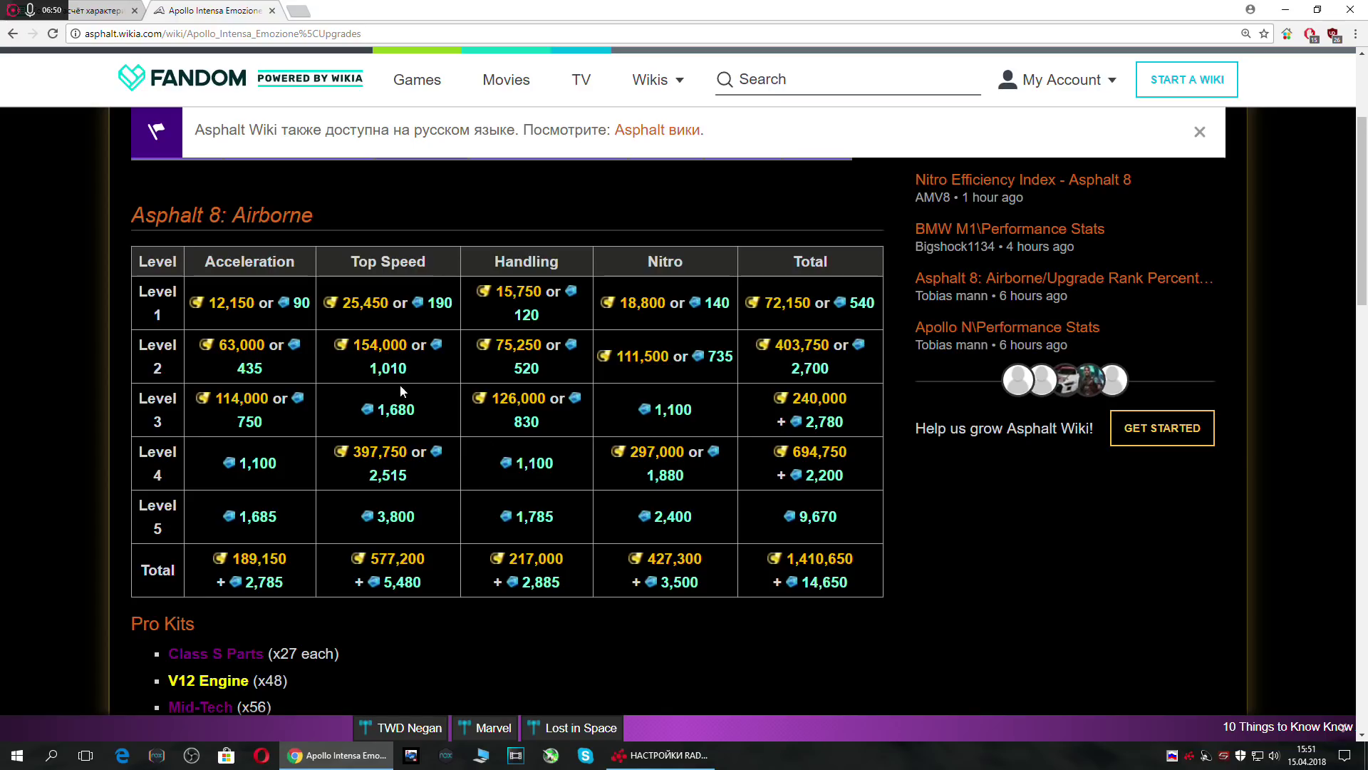
{"action": "left_click", "coordinate": [100, 11]}
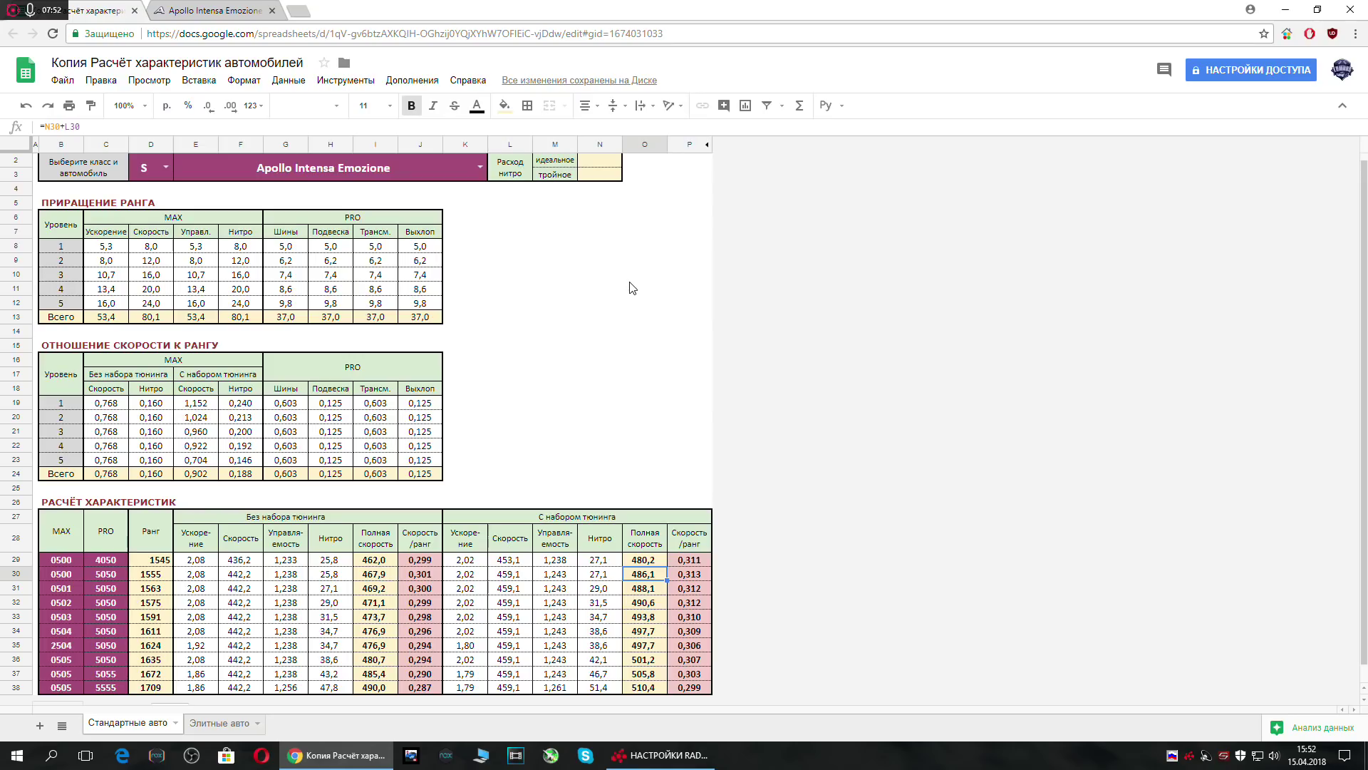
{"action": "left_click", "coordinate": [214, 10]}
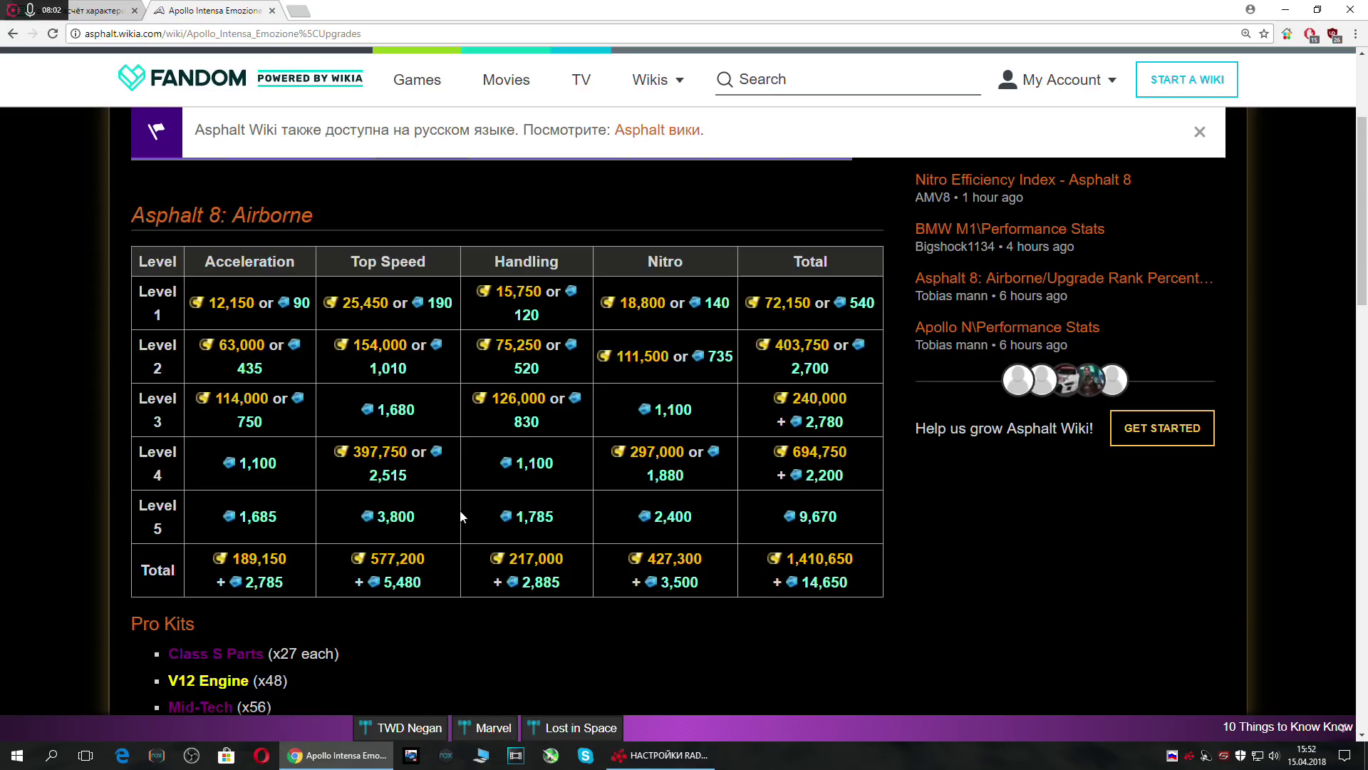
{"action": "left_click", "coordinate": [104, 10]}
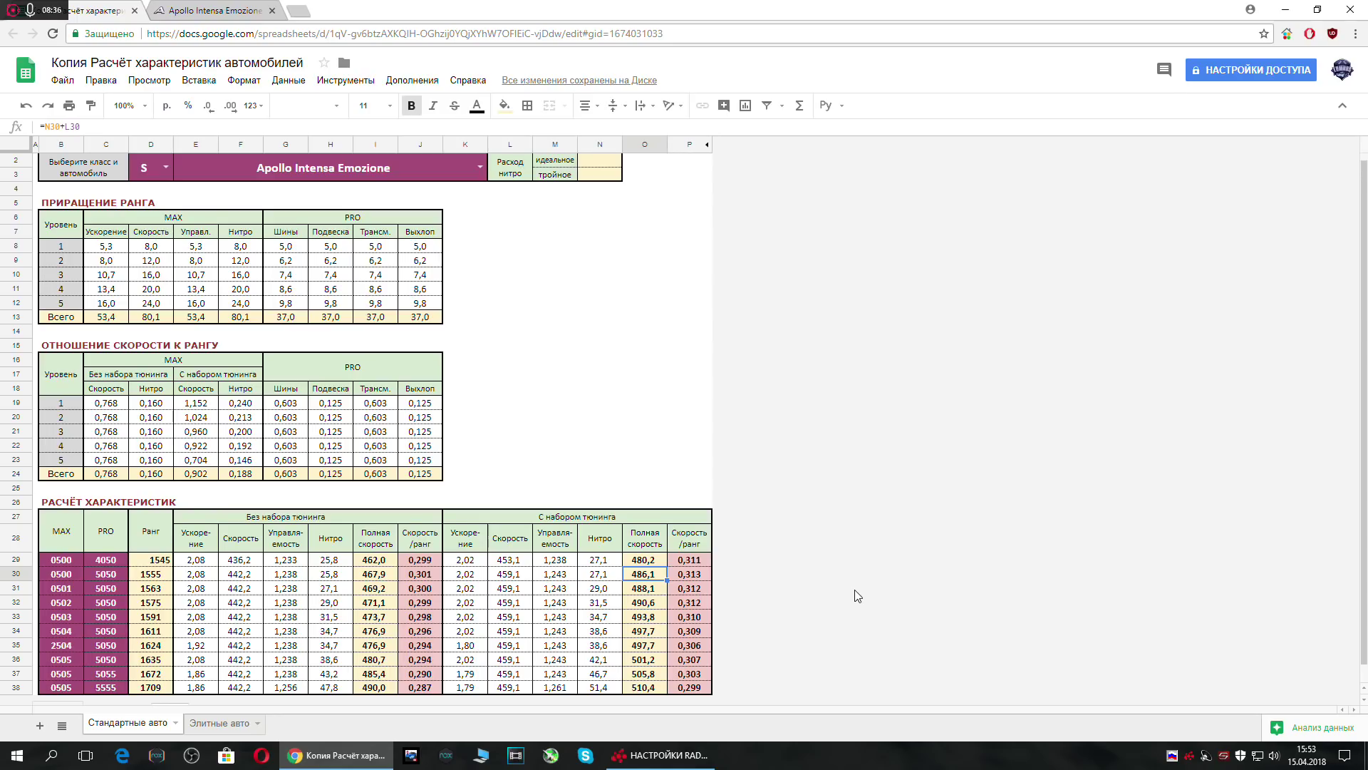
Examine the Pro Kits parts list and the Tires kit costs by level on the Asphalt Wiki upgrades page.
{"action": "left_click", "coordinate": [171, 10]}
{"action": "scroll", "coordinate": [574, 472], "scroll_direction": "down", "scroll_amount": 3}
{"action": "scroll", "coordinate": [575, 472], "scroll_direction": "up", "scroll_amount": 3}
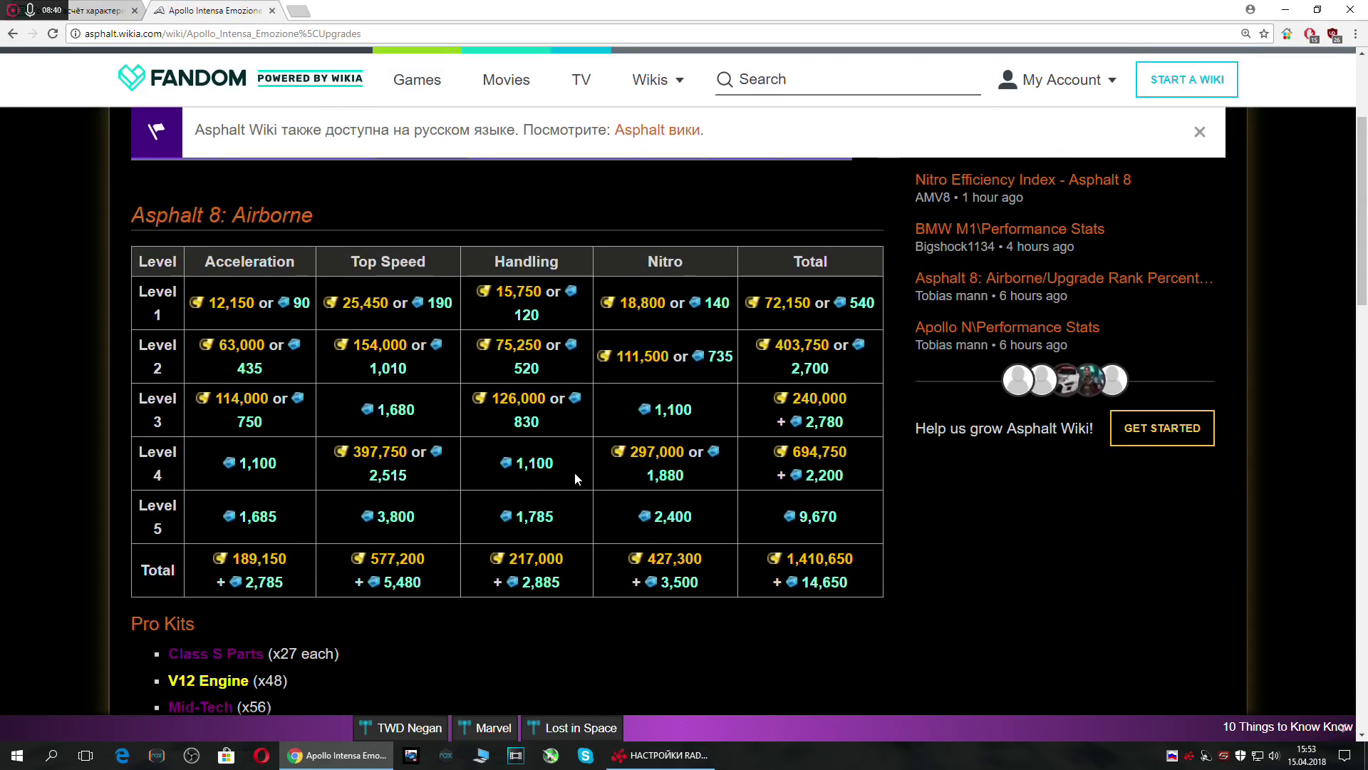
{"action": "scroll", "coordinate": [581, 515], "scroll_direction": "down", "scroll_amount": 8}
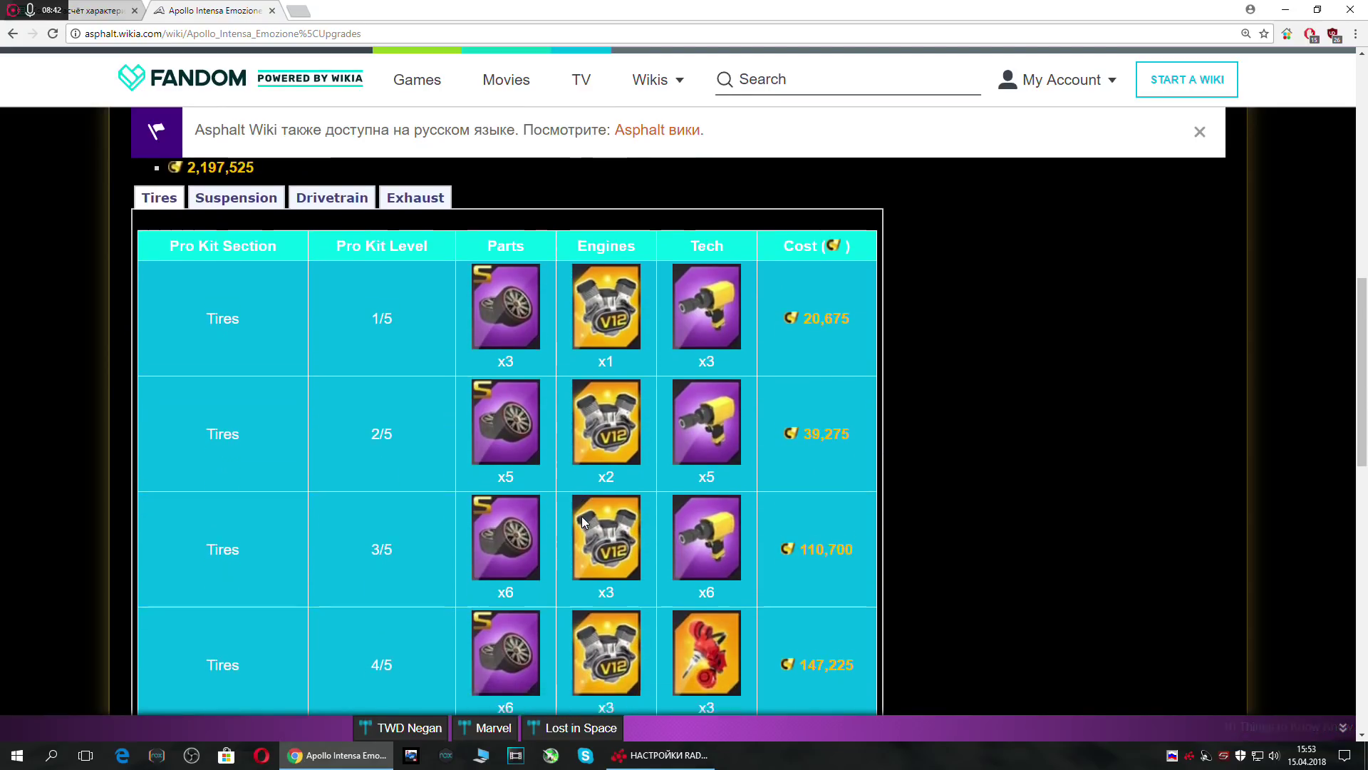
{"action": "scroll", "coordinate": [582, 522], "scroll_direction": "down", "scroll_amount": 2}
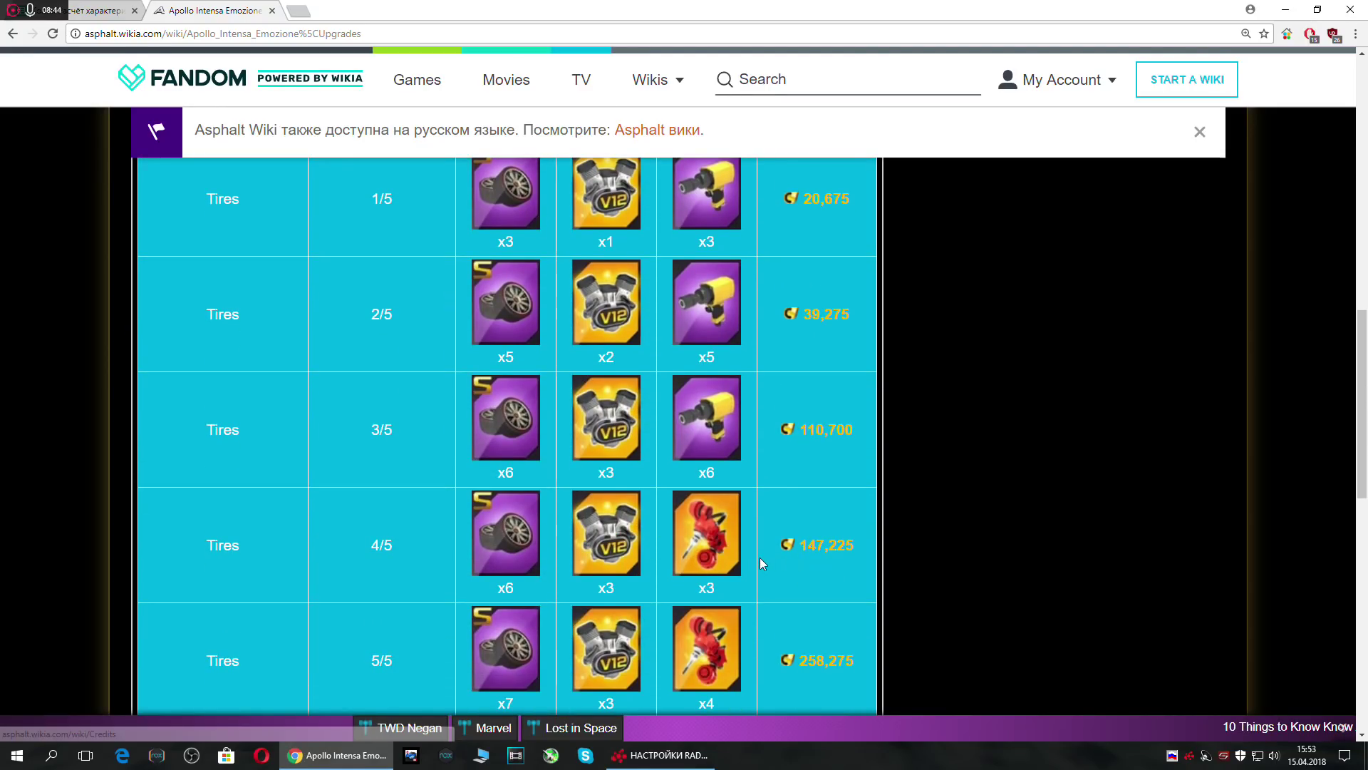
{"action": "scroll", "coordinate": [760, 557], "scroll_direction": "up", "scroll_amount": 4}
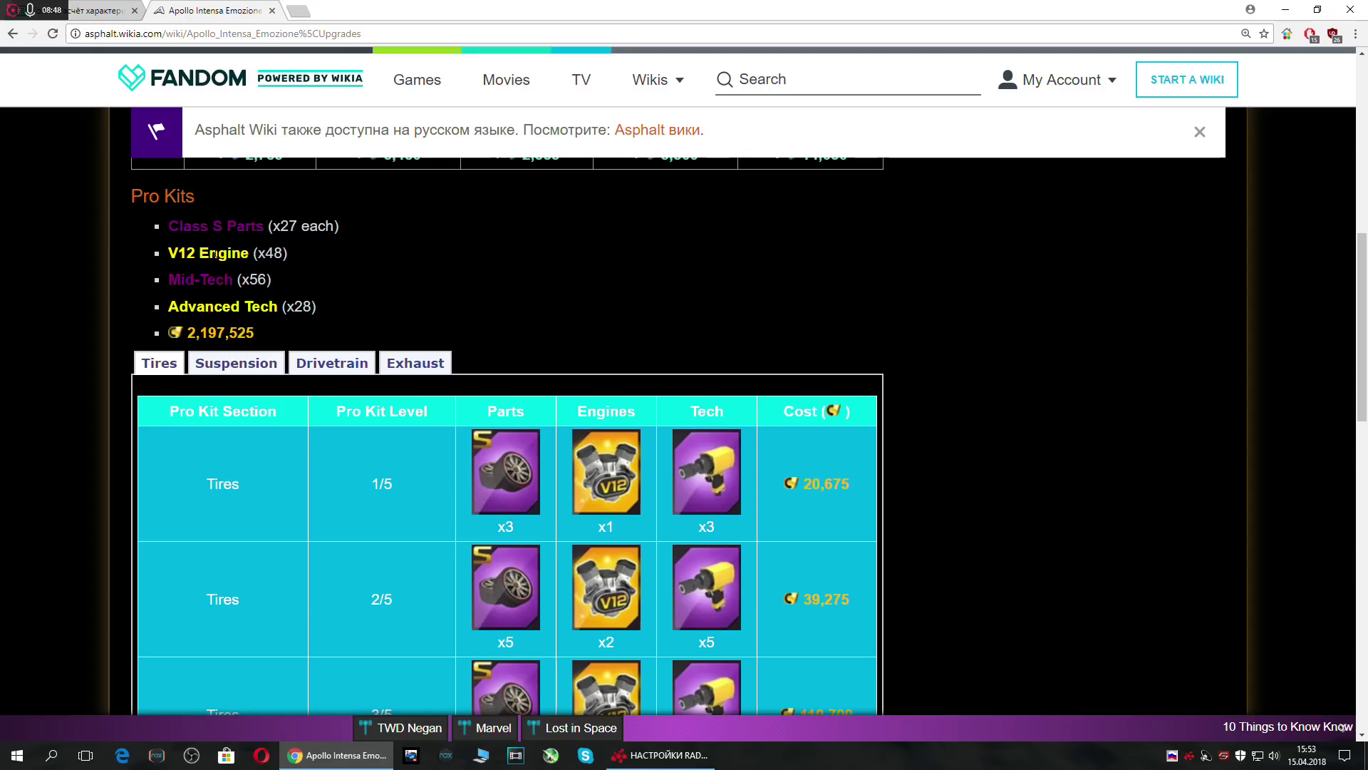
{"action": "scroll", "coordinate": [399, 300], "scroll_direction": "up", "scroll_amount": 1}
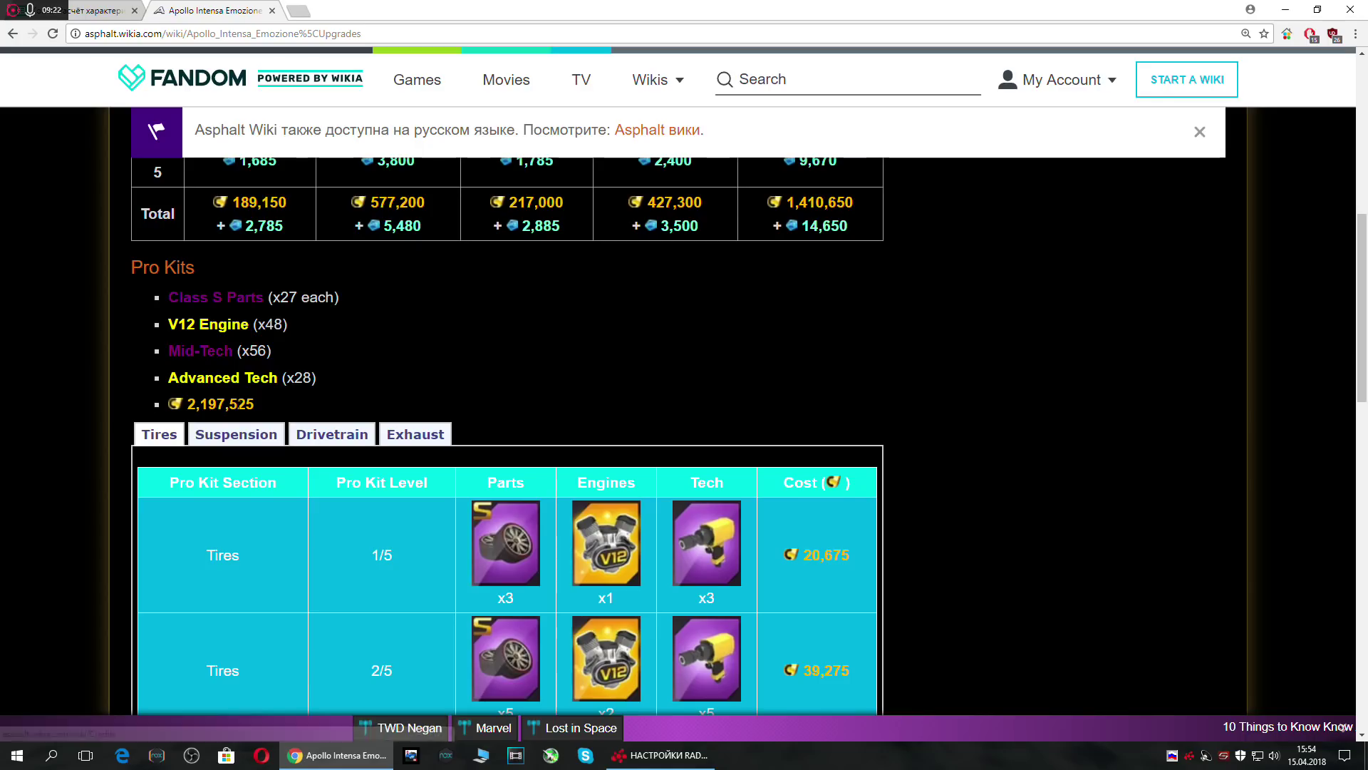
{"action": "scroll", "coordinate": [930, 516], "scroll_direction": "down", "scroll_amount": 4}
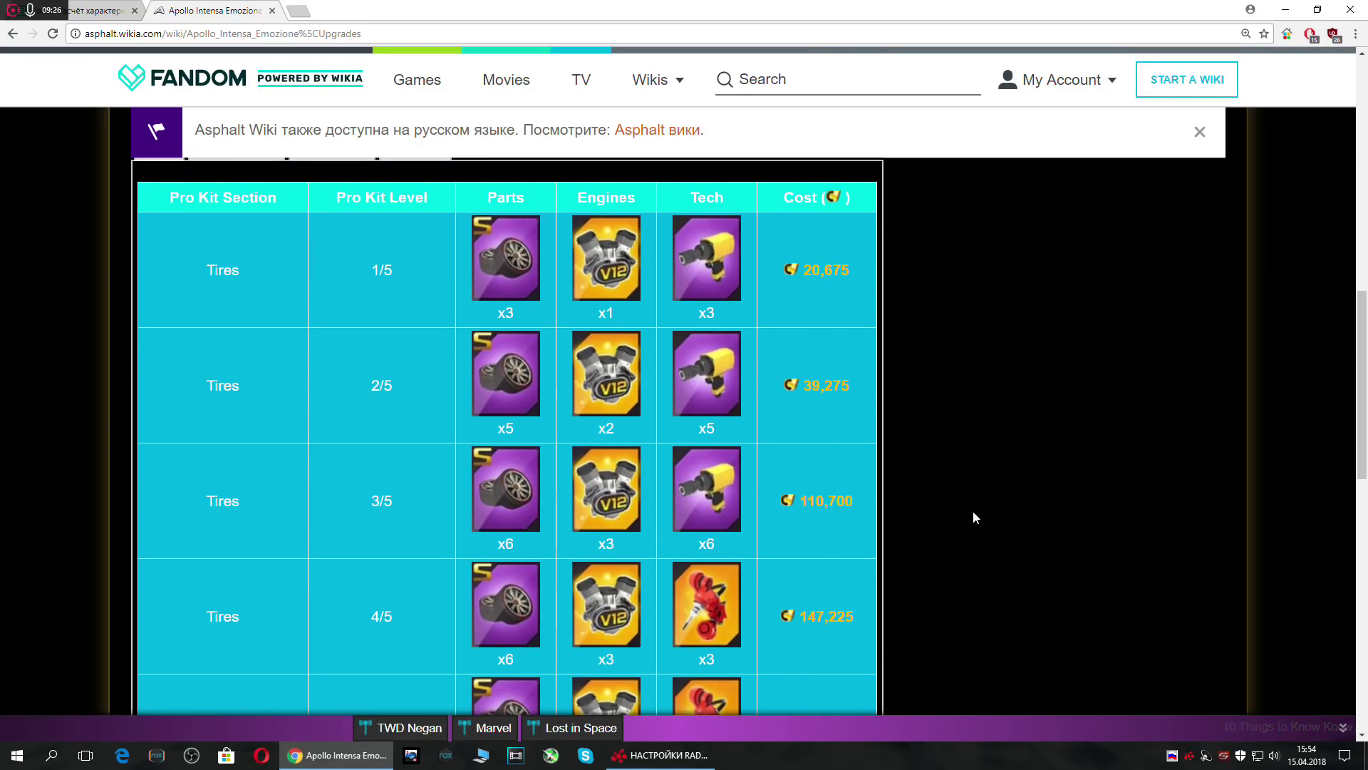
{"action": "scroll", "coordinate": [973, 510], "scroll_direction": "down", "scroll_amount": 2}
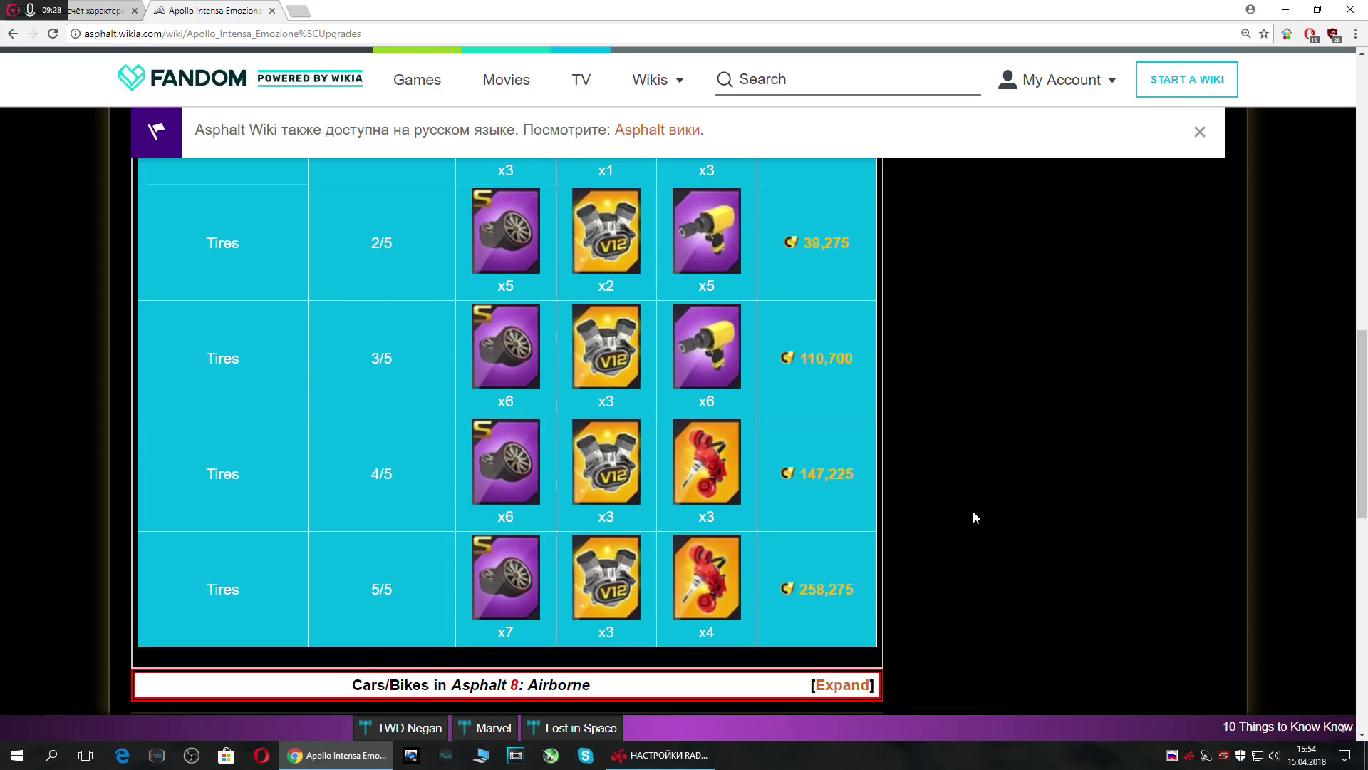
{"action": "scroll", "coordinate": [974, 512], "scroll_direction": "up", "scroll_amount": 4}
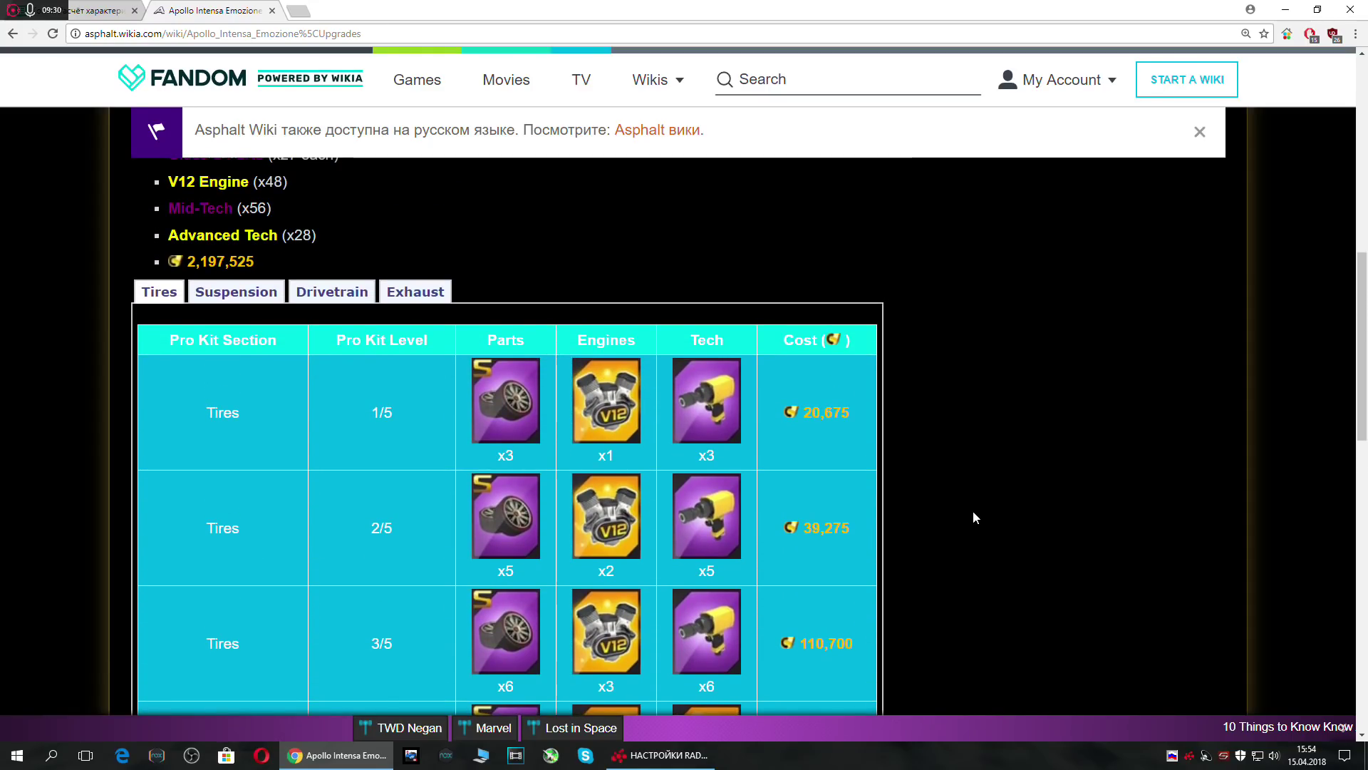
{"action": "scroll", "coordinate": [973, 510], "scroll_direction": "up", "scroll_amount": 3}
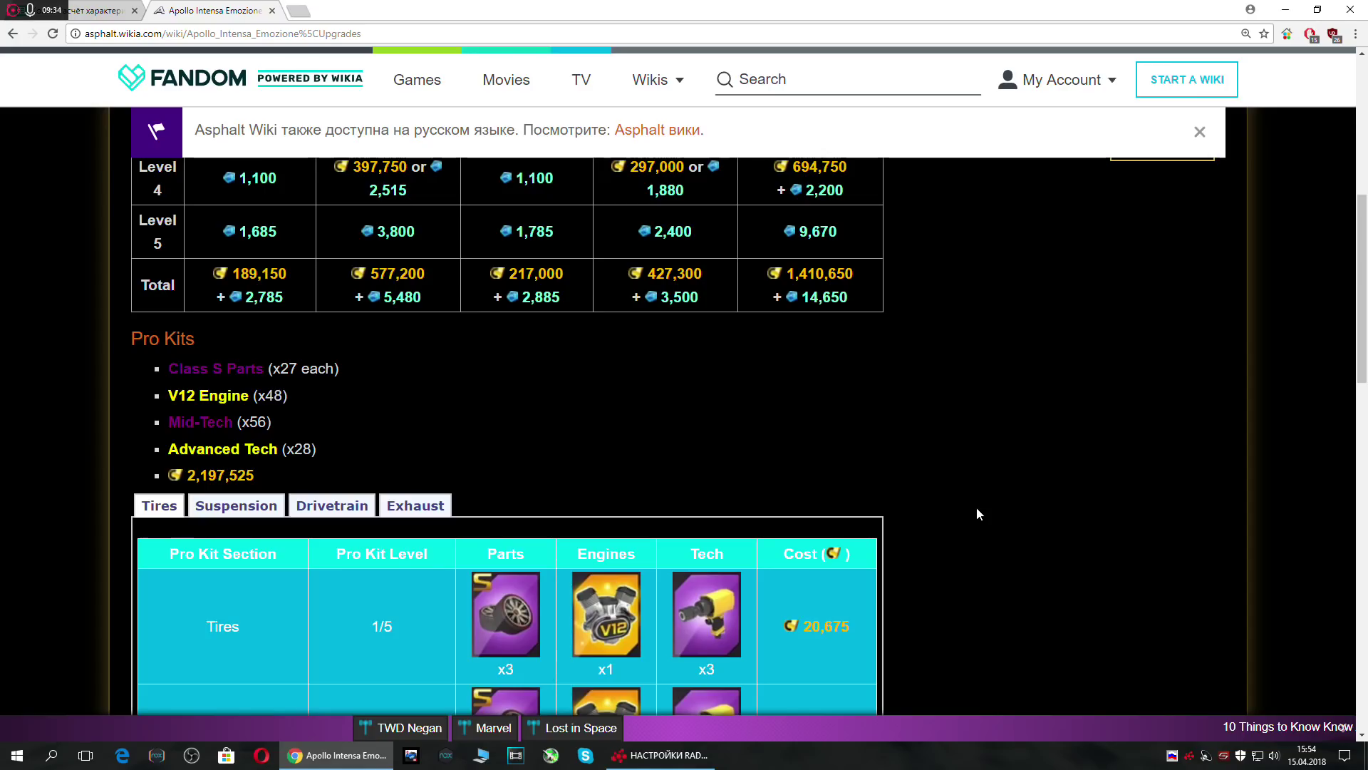
Return to the spreadsheet, set the MAX code in row 36 to 3505 and compare its rank with row 37.
{"action": "left_click", "coordinate": [100, 10]}
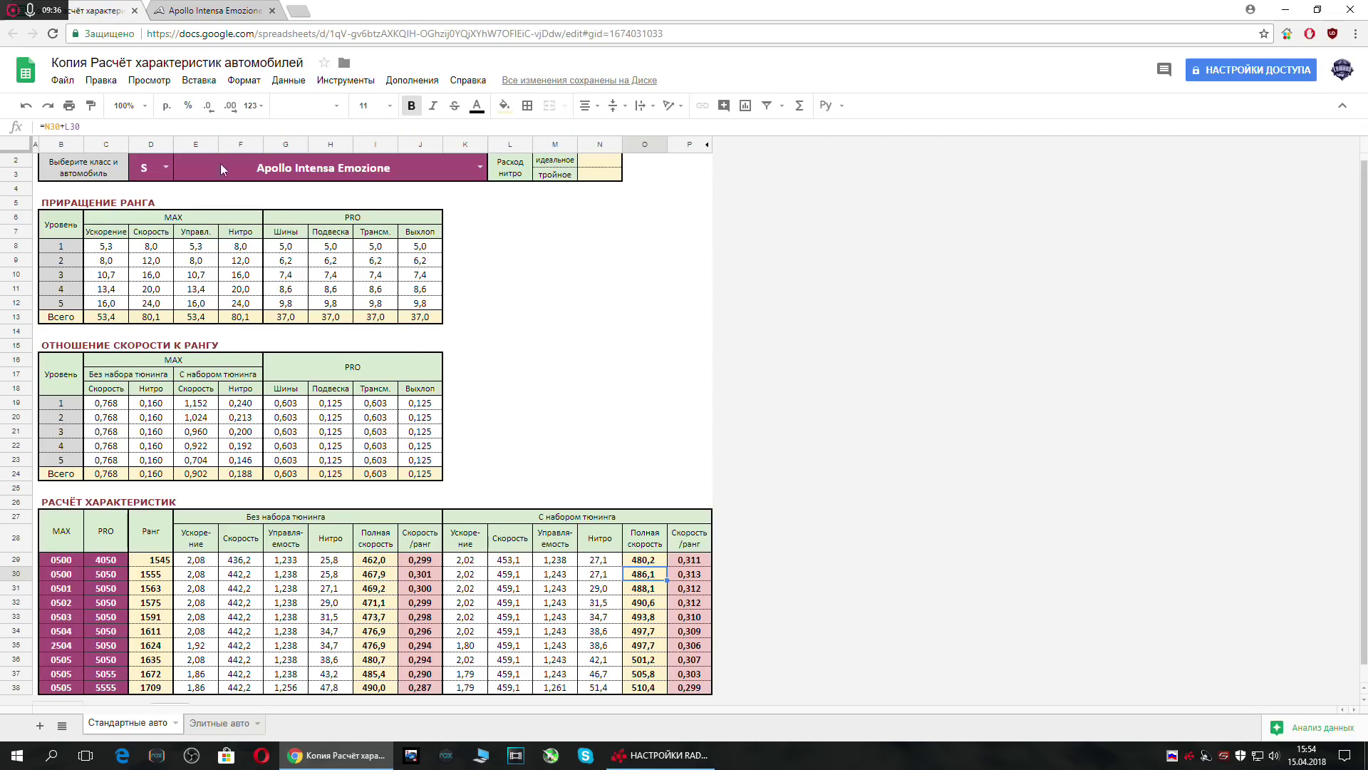
{"action": "scroll", "coordinate": [880, 471], "scroll_direction": "down", "scroll_amount": 1}
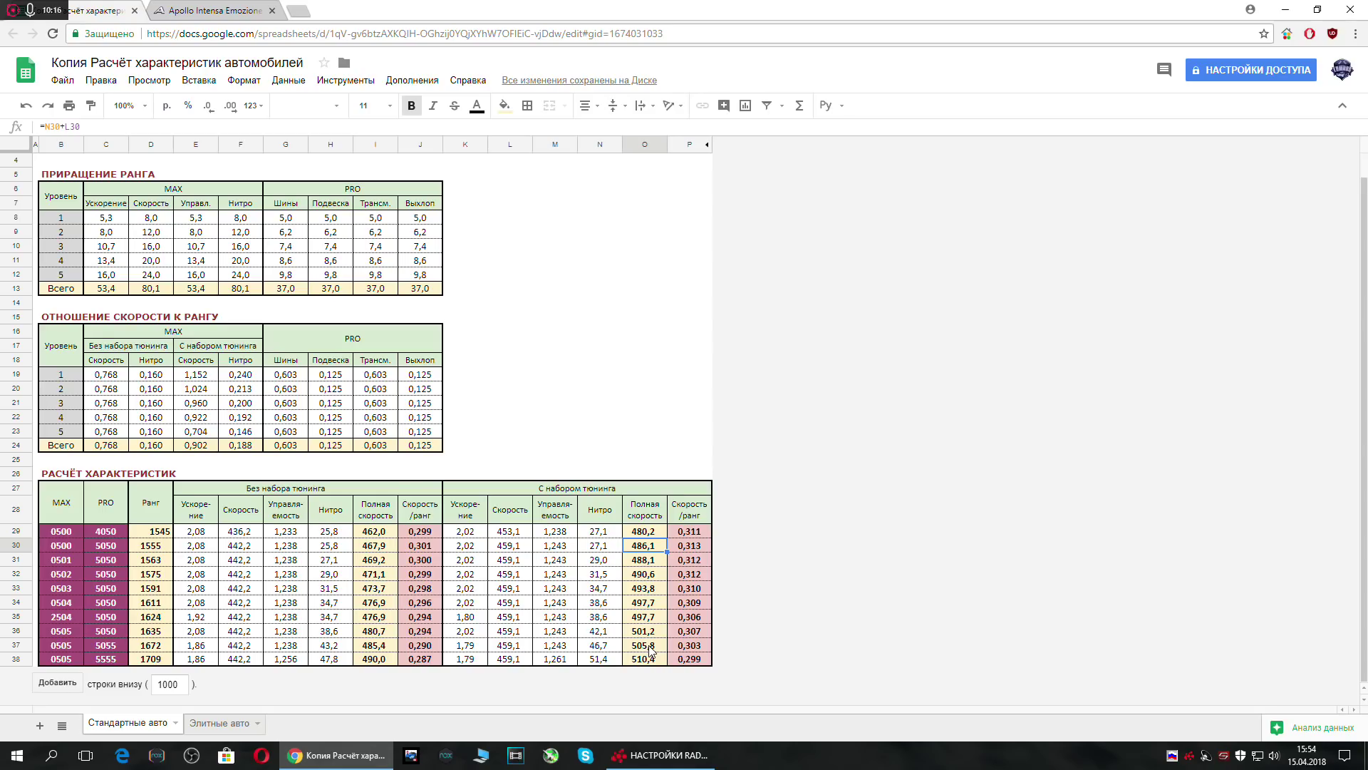
{"action": "left_click", "coordinate": [54, 646]}
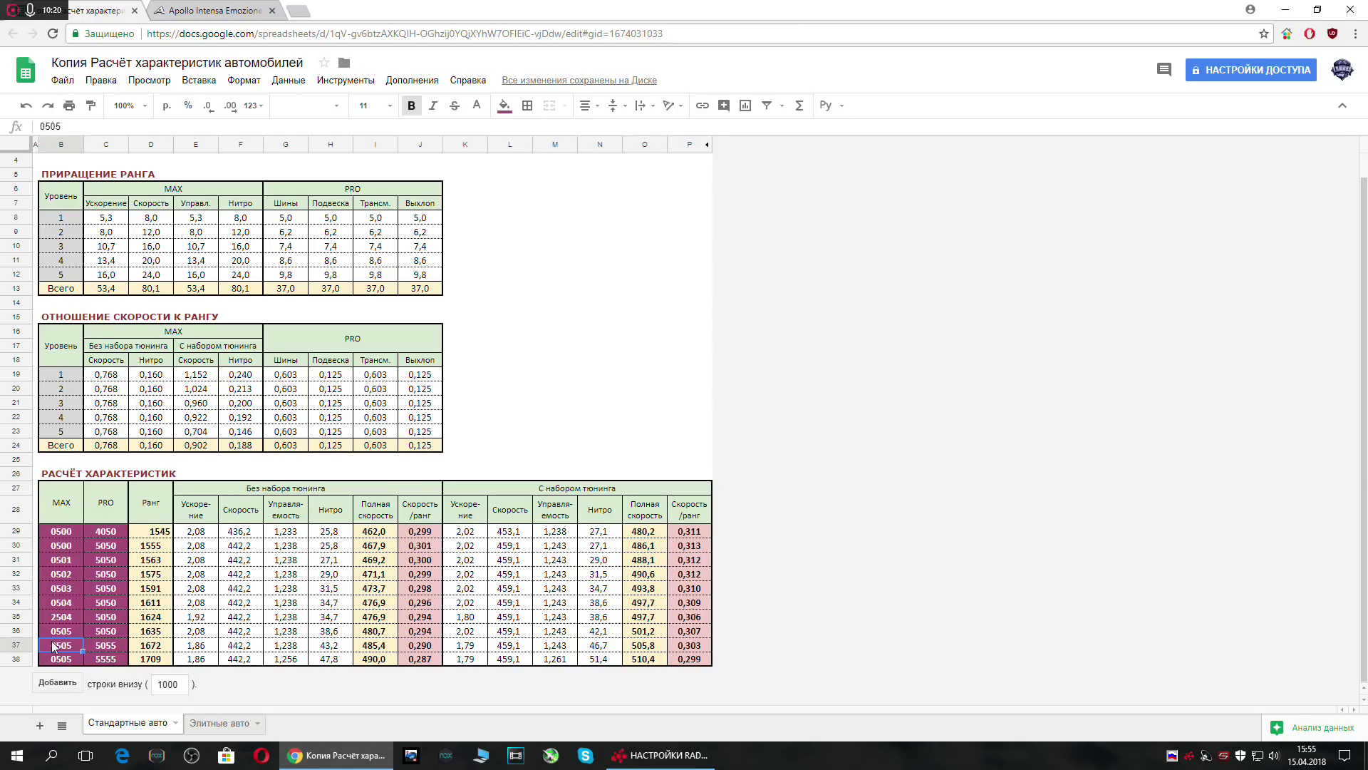
{"action": "left_click", "coordinate": [63, 632]}
{"action": "type", "text": "3505"}
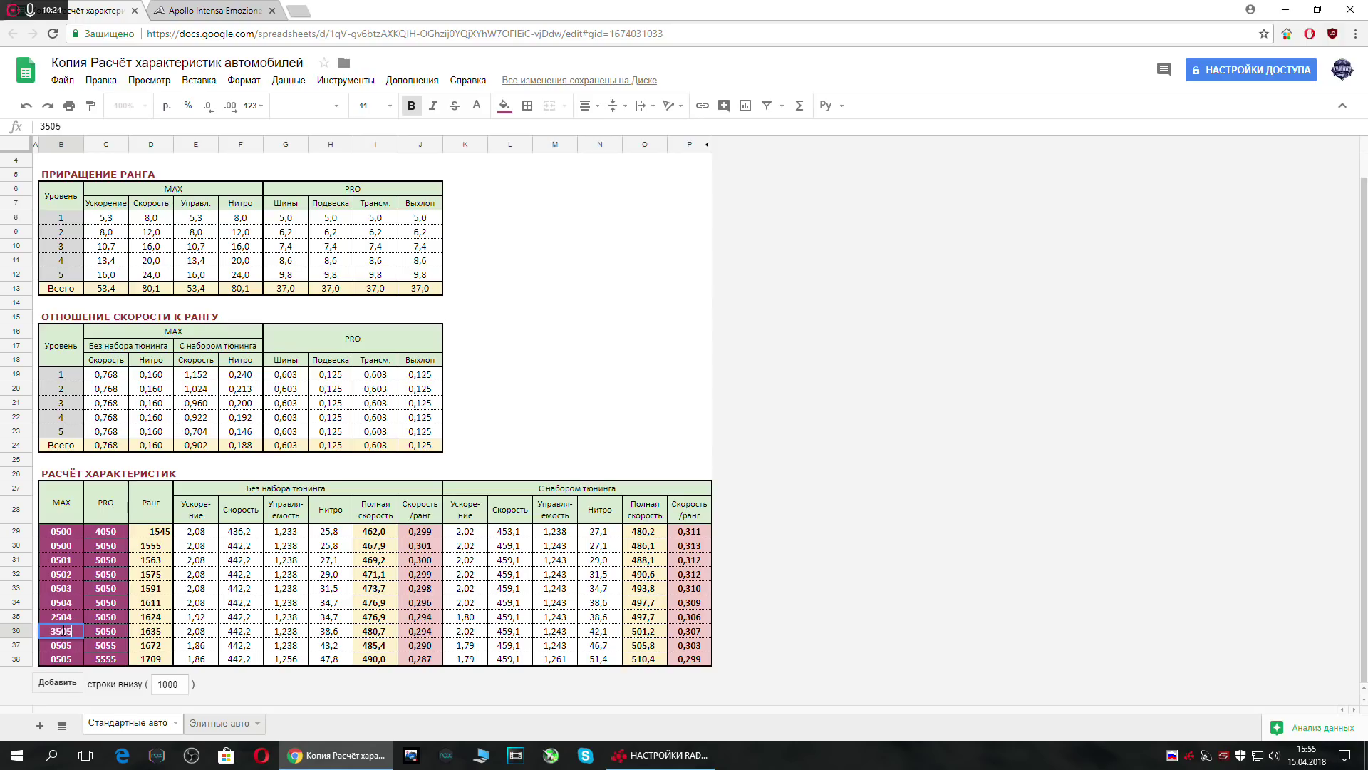
{"action": "left_click", "coordinate": [125, 632]}
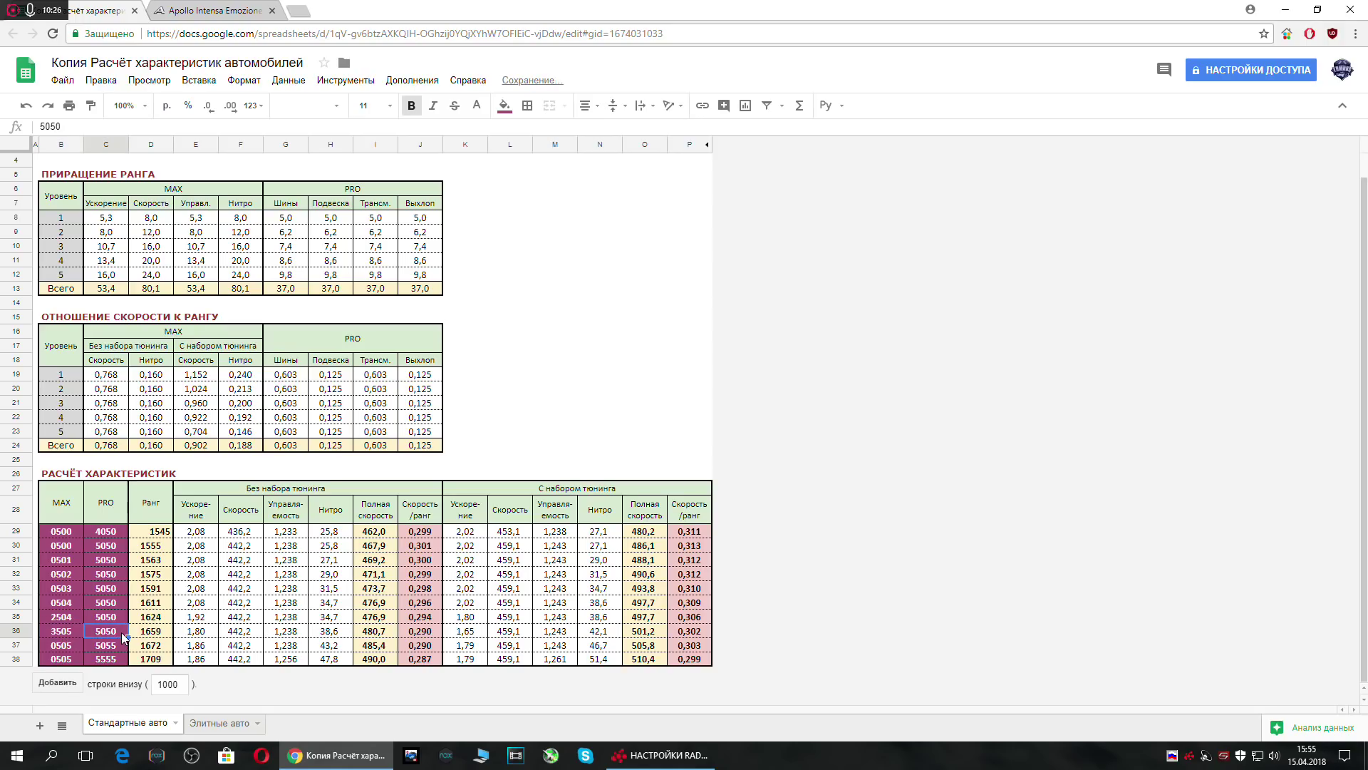
{"action": "left_click", "coordinate": [149, 633]}
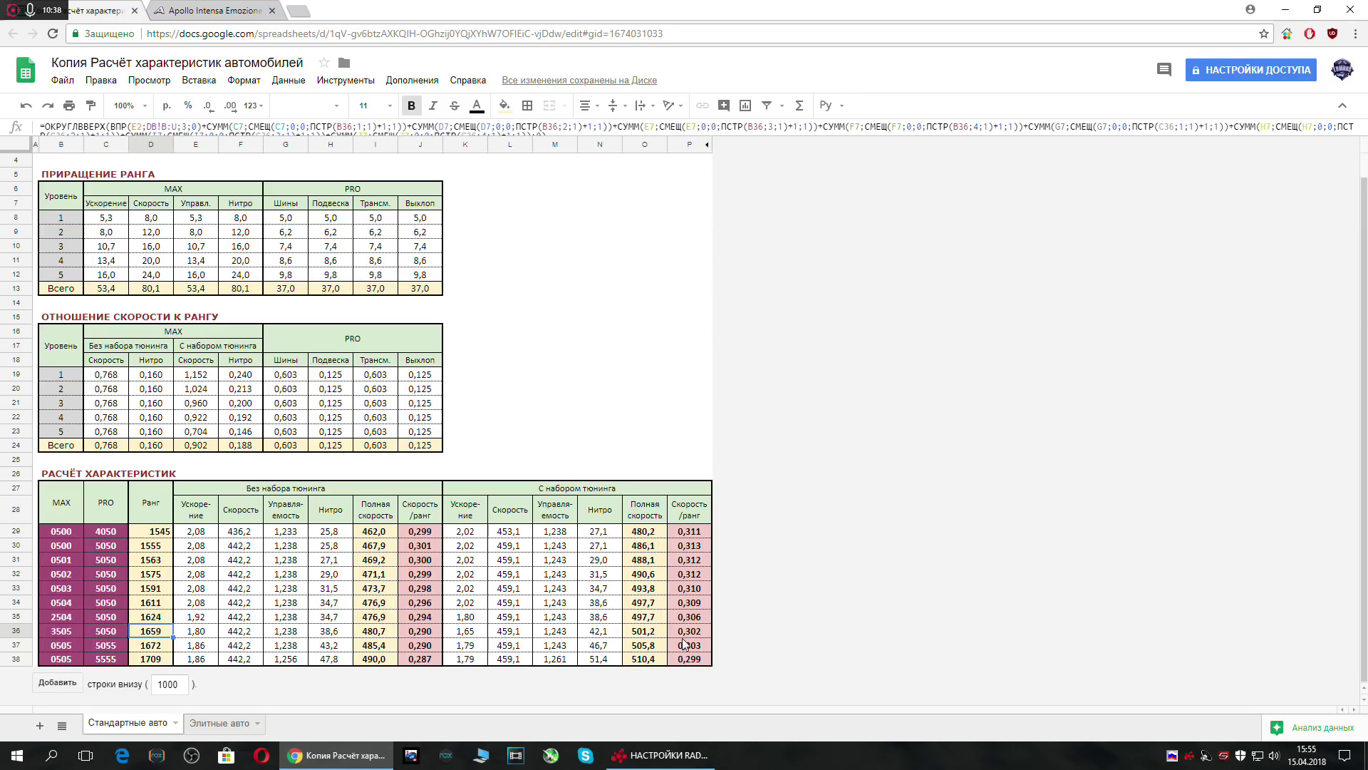
{"action": "left_click", "coordinate": [166, 647]}
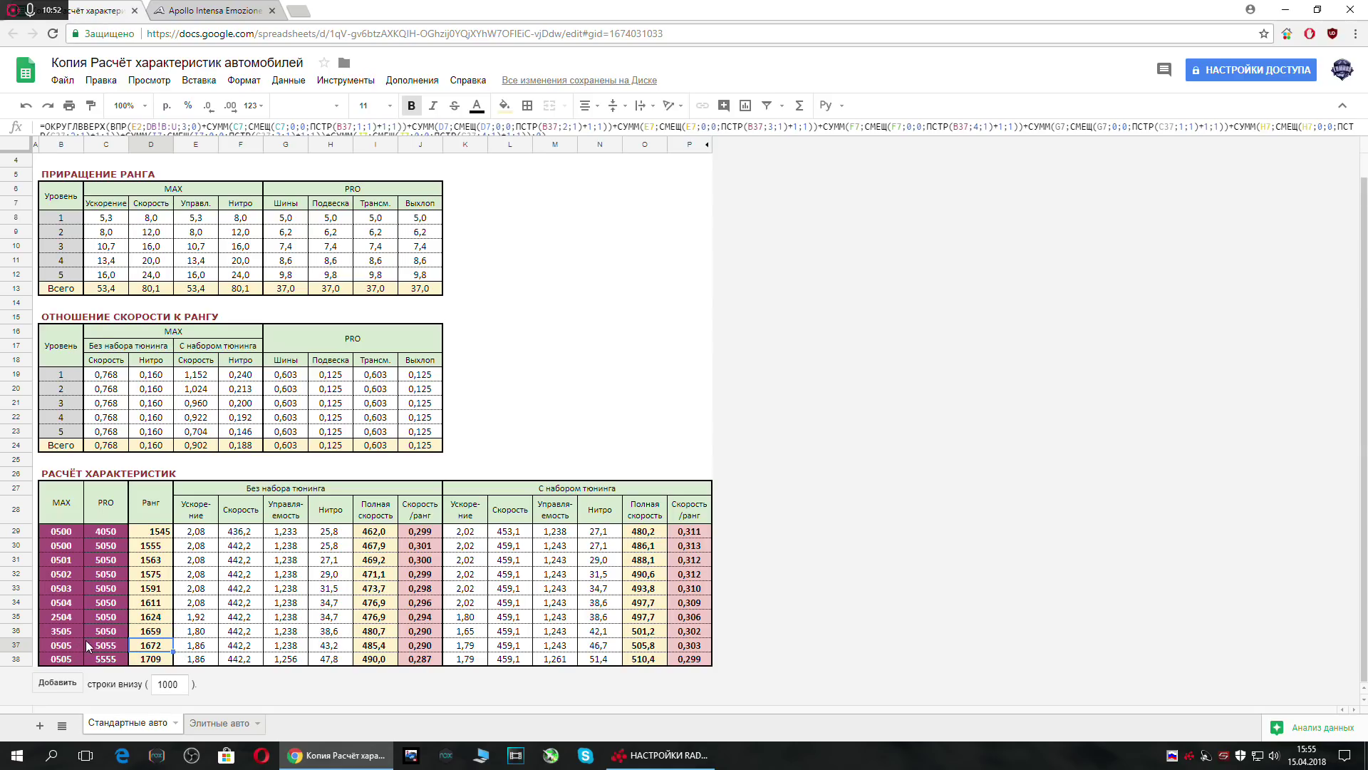
Set the PRO code in row 36 to 5052 and check the recalculated rank.
{"action": "left_click", "coordinate": [107, 632]}
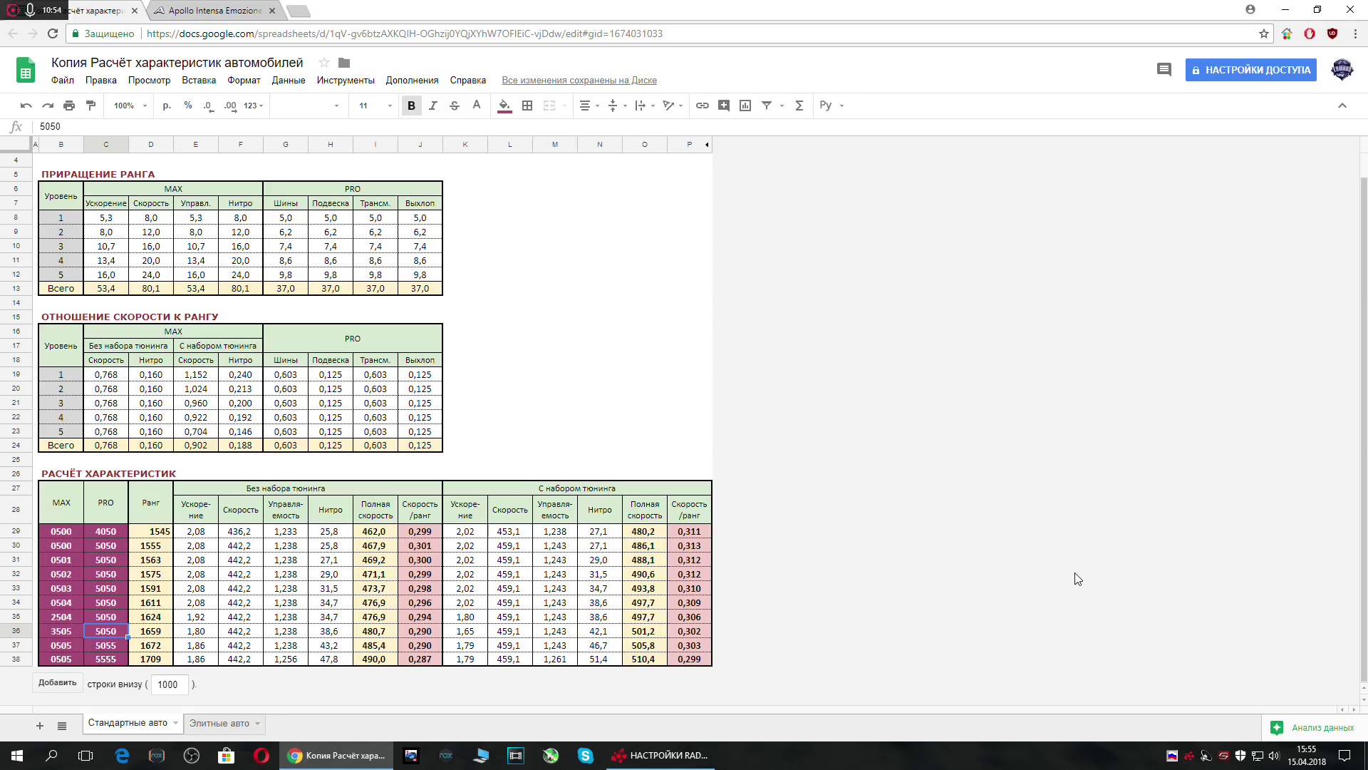
{"action": "type", "text": "5052"}
{"action": "left_click", "coordinate": [170, 635]}
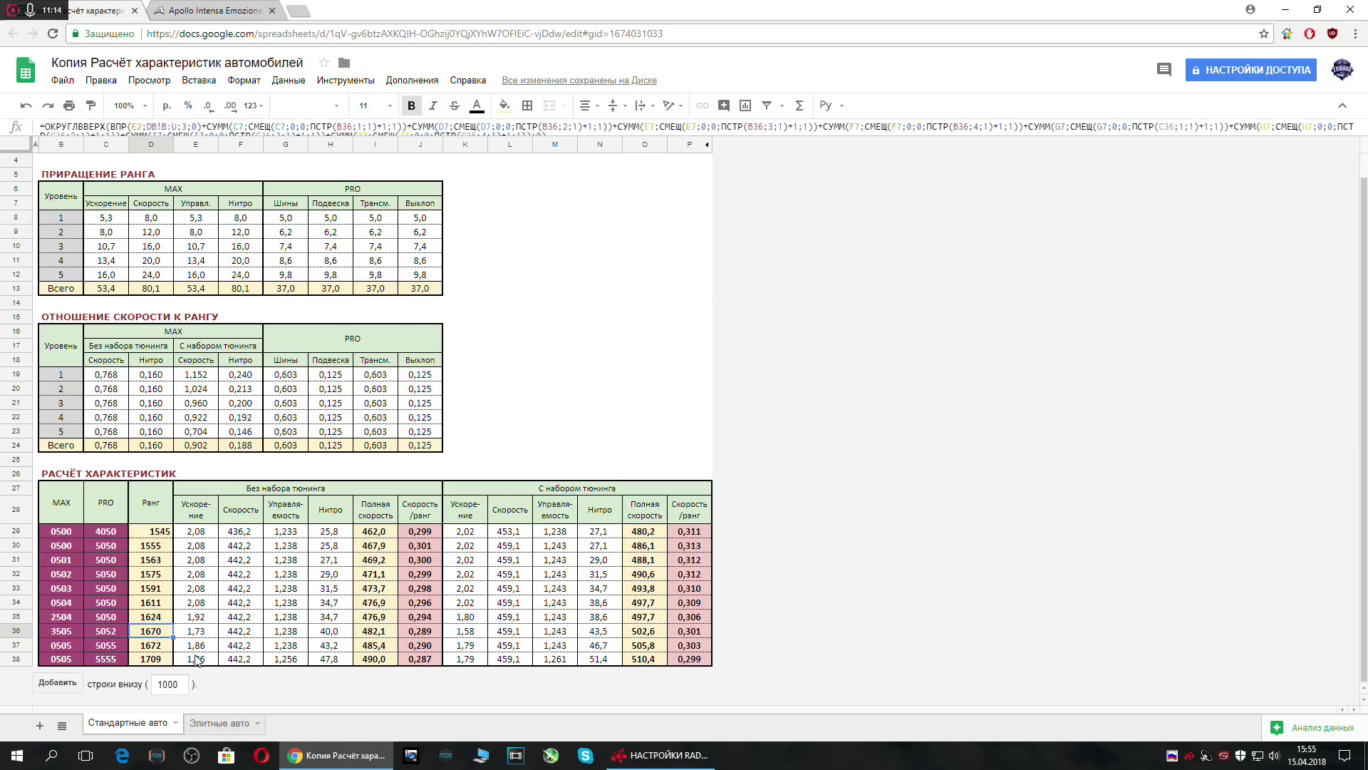
Set the PRO code in row 36 to 5055 and check the recalculated rank.
{"action": "left_click", "coordinate": [106, 632]}
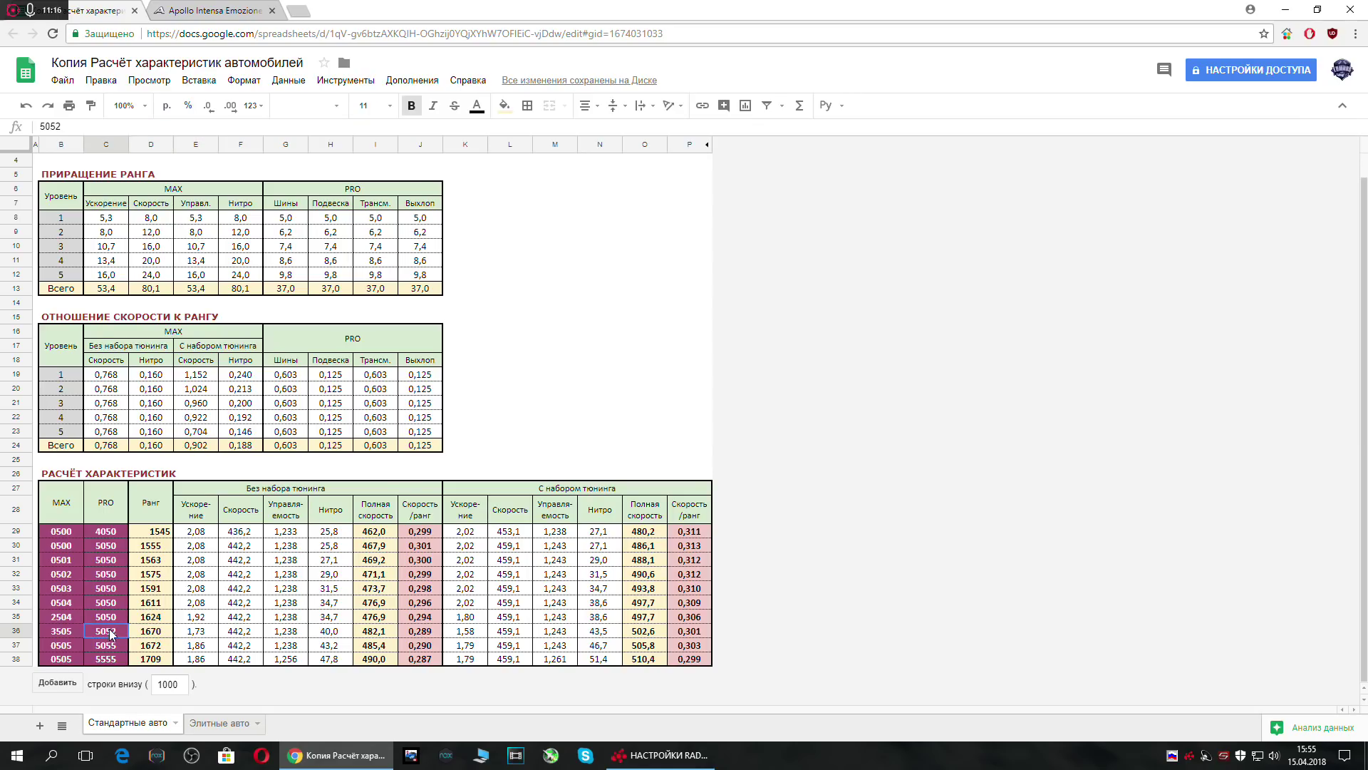
{"action": "type", "text": "5055"}
{"action": "left_click", "coordinate": [161, 634]}
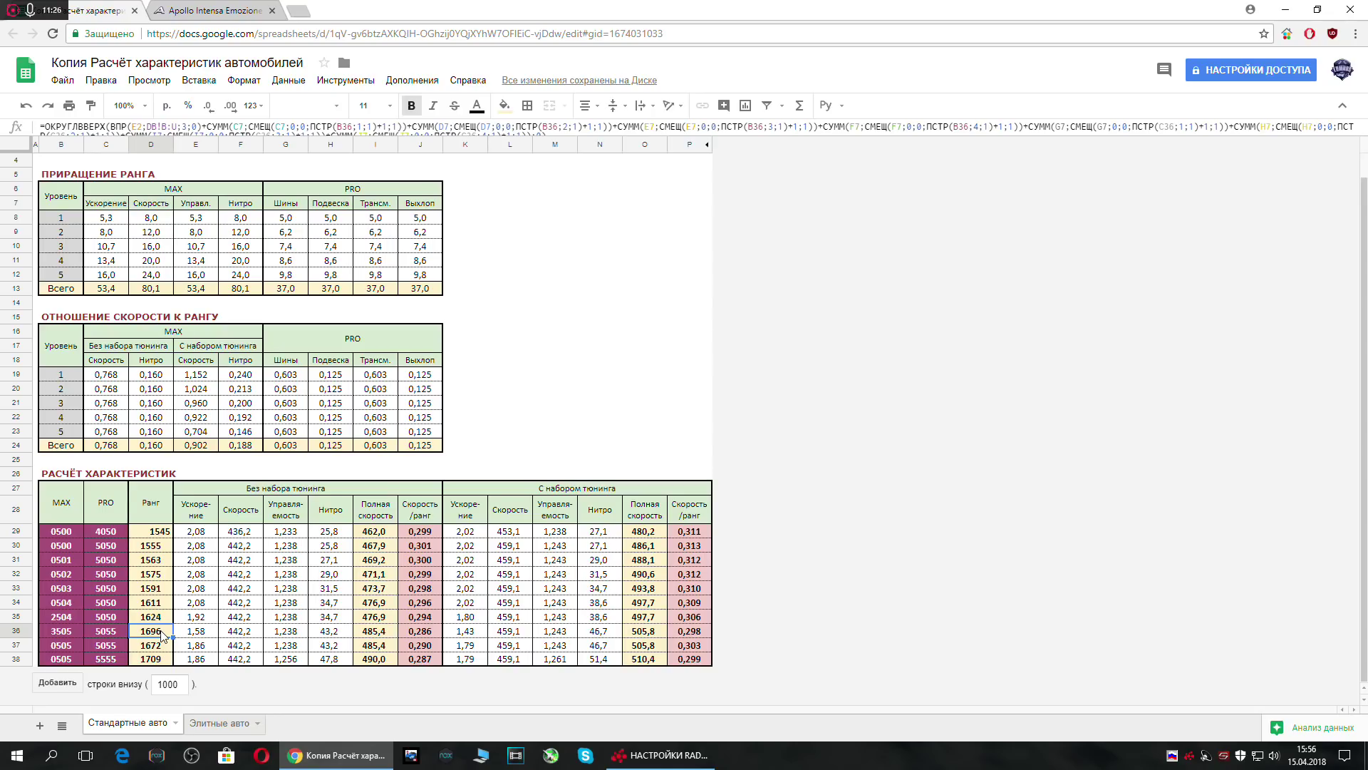
Set the MAX code in row 36 to 3515 and review that row's MAX and PRO codes.
{"action": "left_click", "coordinate": [64, 632]}
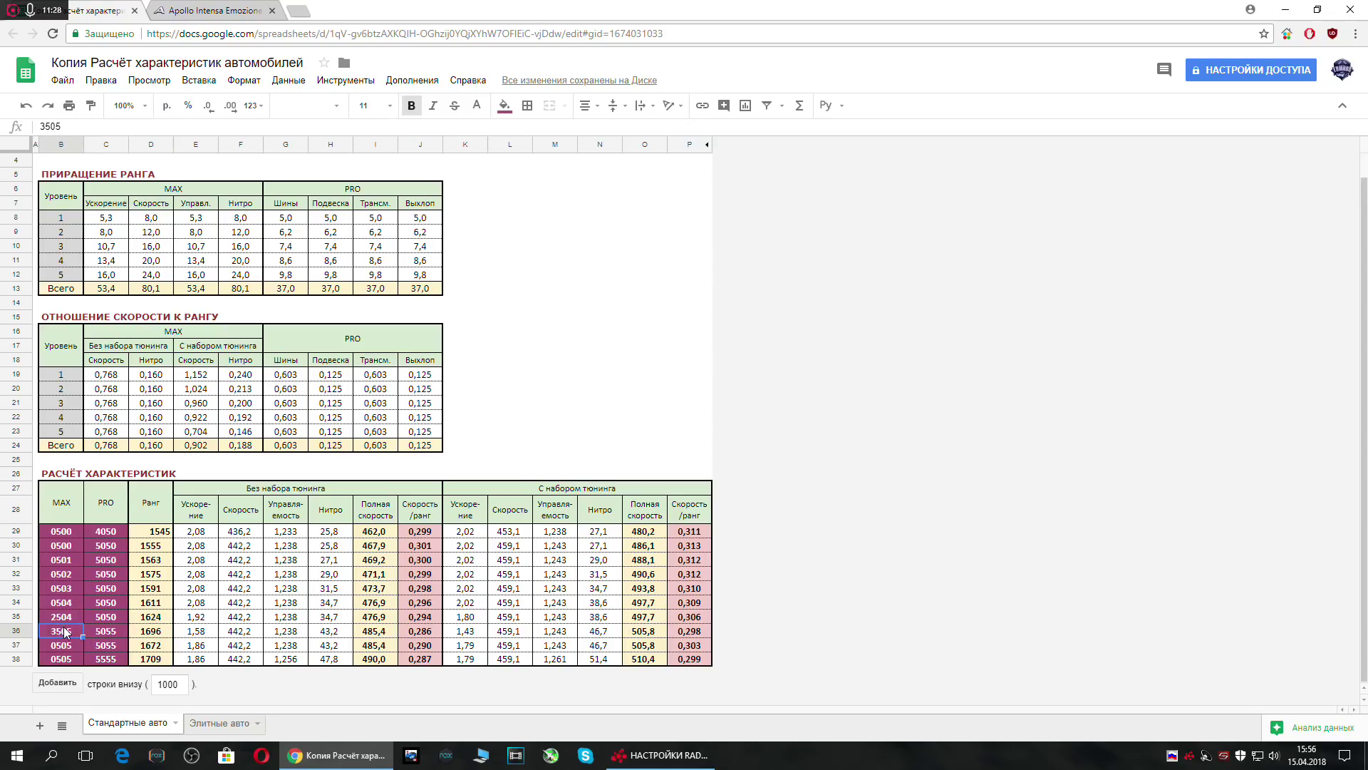
{"action": "type", "text": "3515"}
{"action": "left_click", "coordinate": [105, 632]}
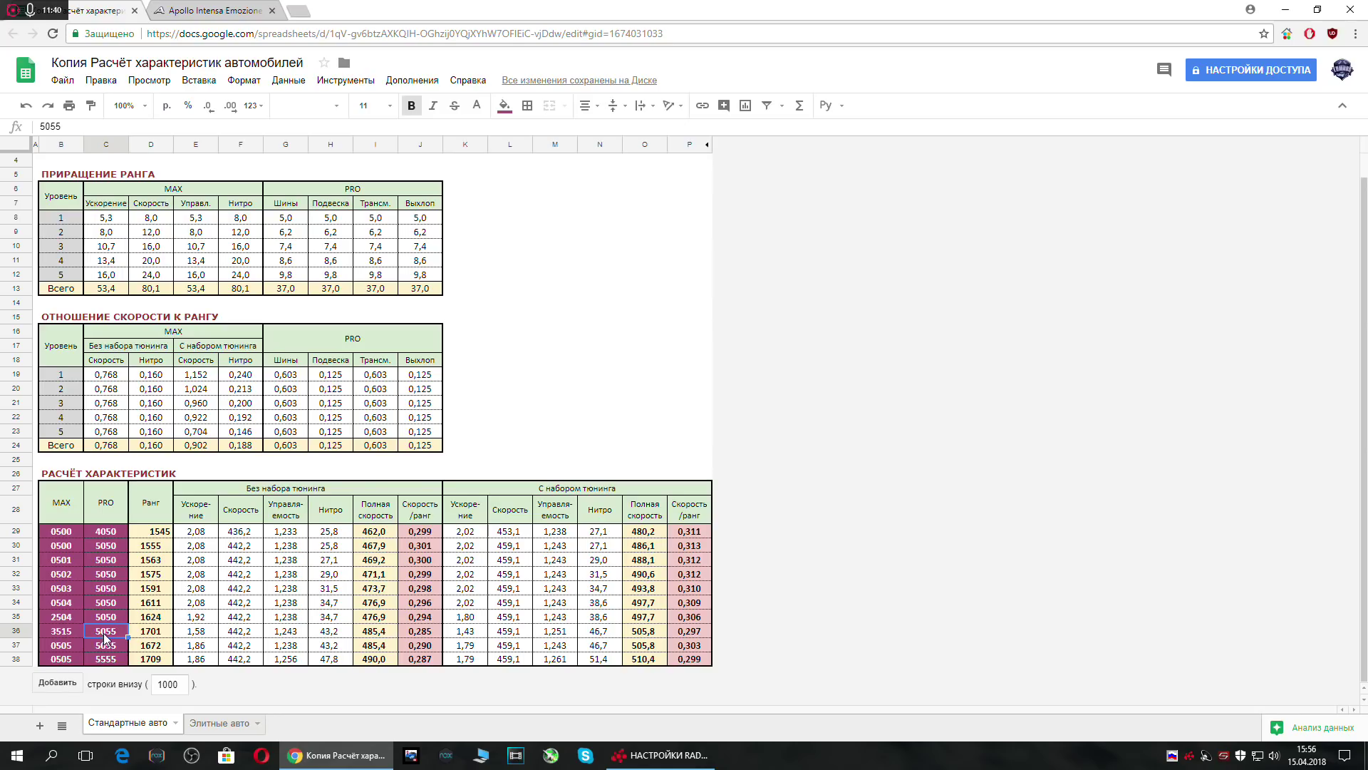
{"action": "left_click", "coordinate": [63, 633]}
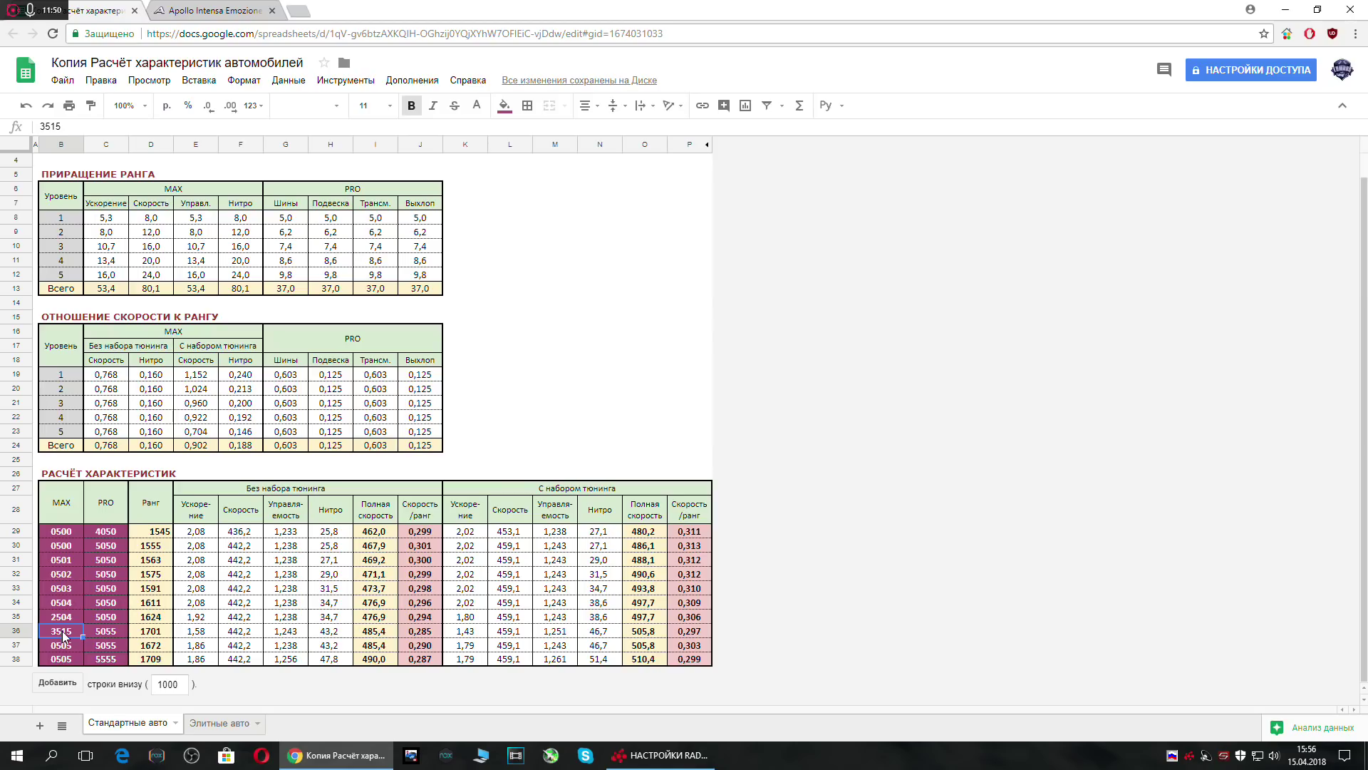
Set the MAX code in row 38 to 5555 and check the rank of the fully upgraded build.
{"action": "left_click", "coordinate": [64, 659]}
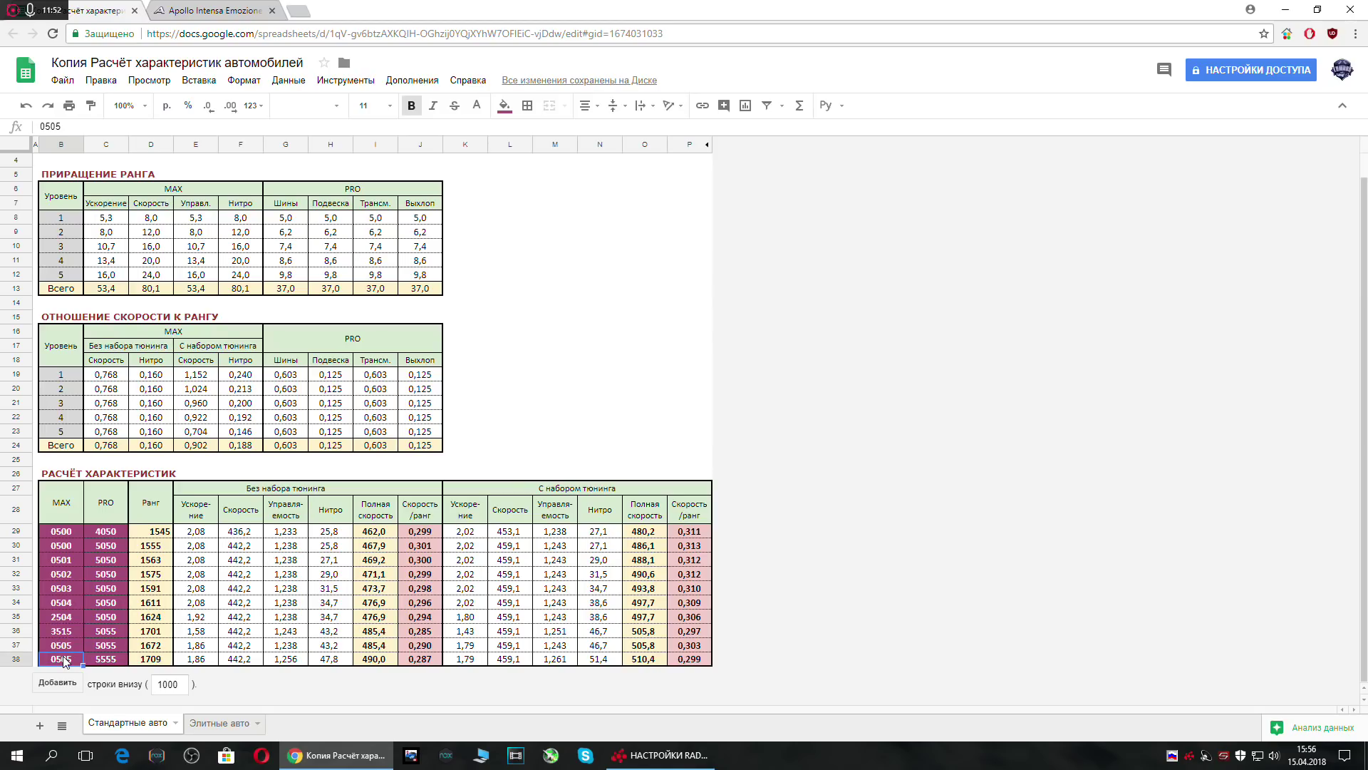
{"action": "type", "text": "5555"}
{"action": "left_click", "coordinate": [95, 660]}
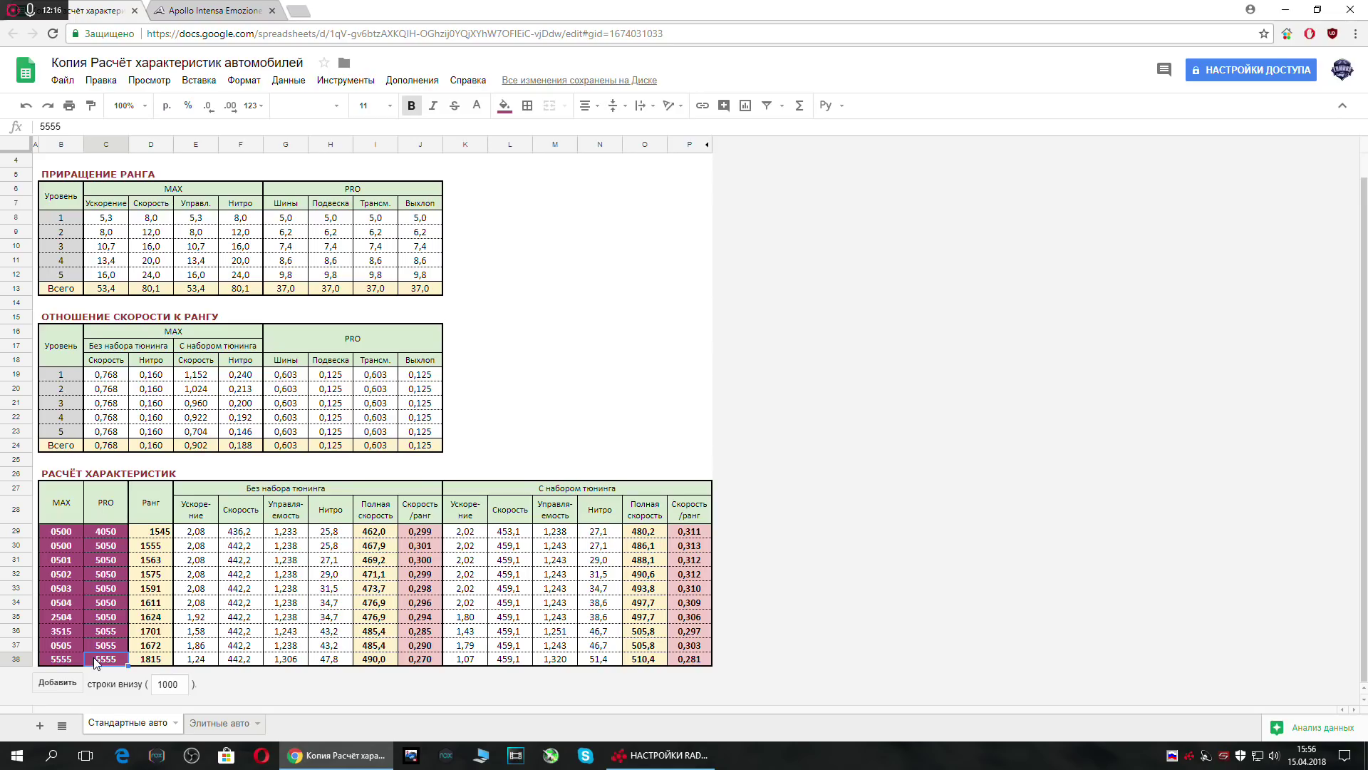
{"action": "left_click", "coordinate": [156, 659]}
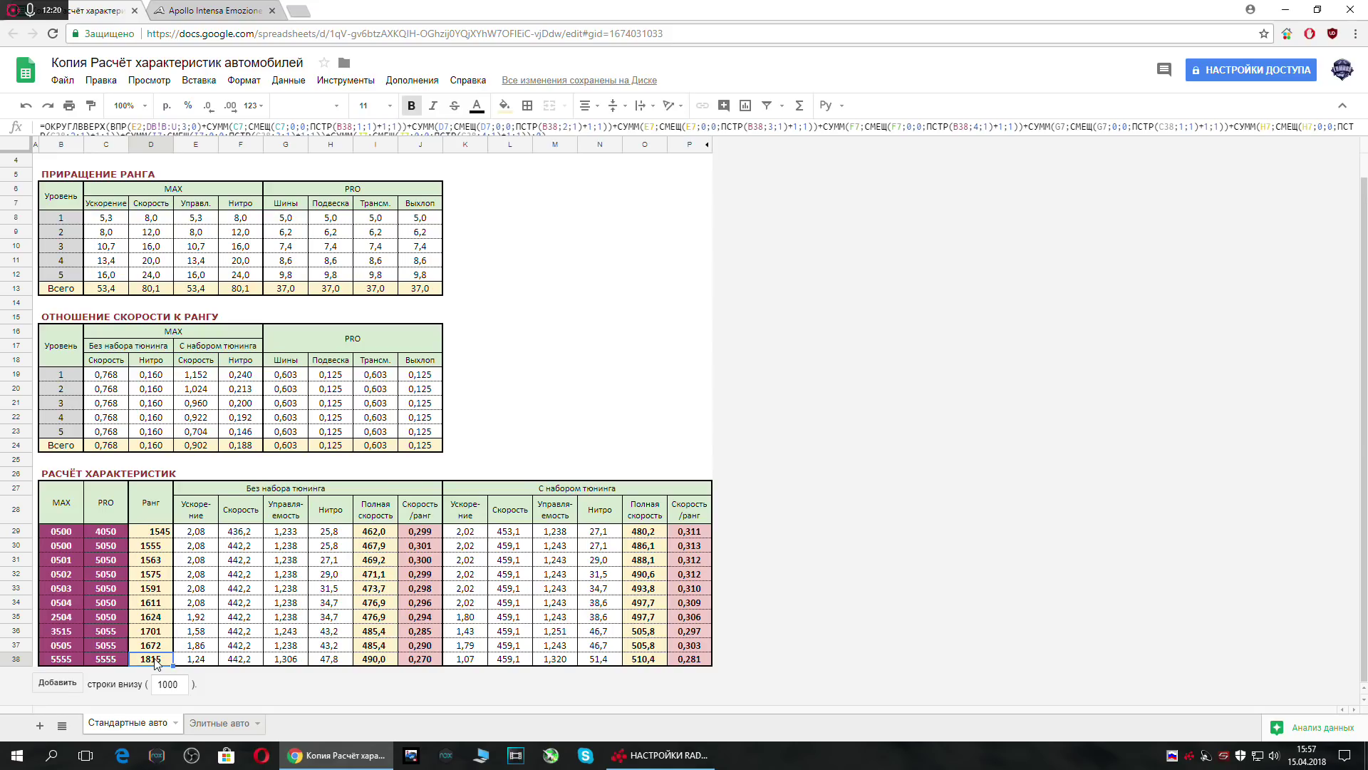
Set the MAX code in row 37 to 2515 and check that build's rank and full speed with the tuning kit.
{"action": "left_click", "coordinate": [101, 661]}
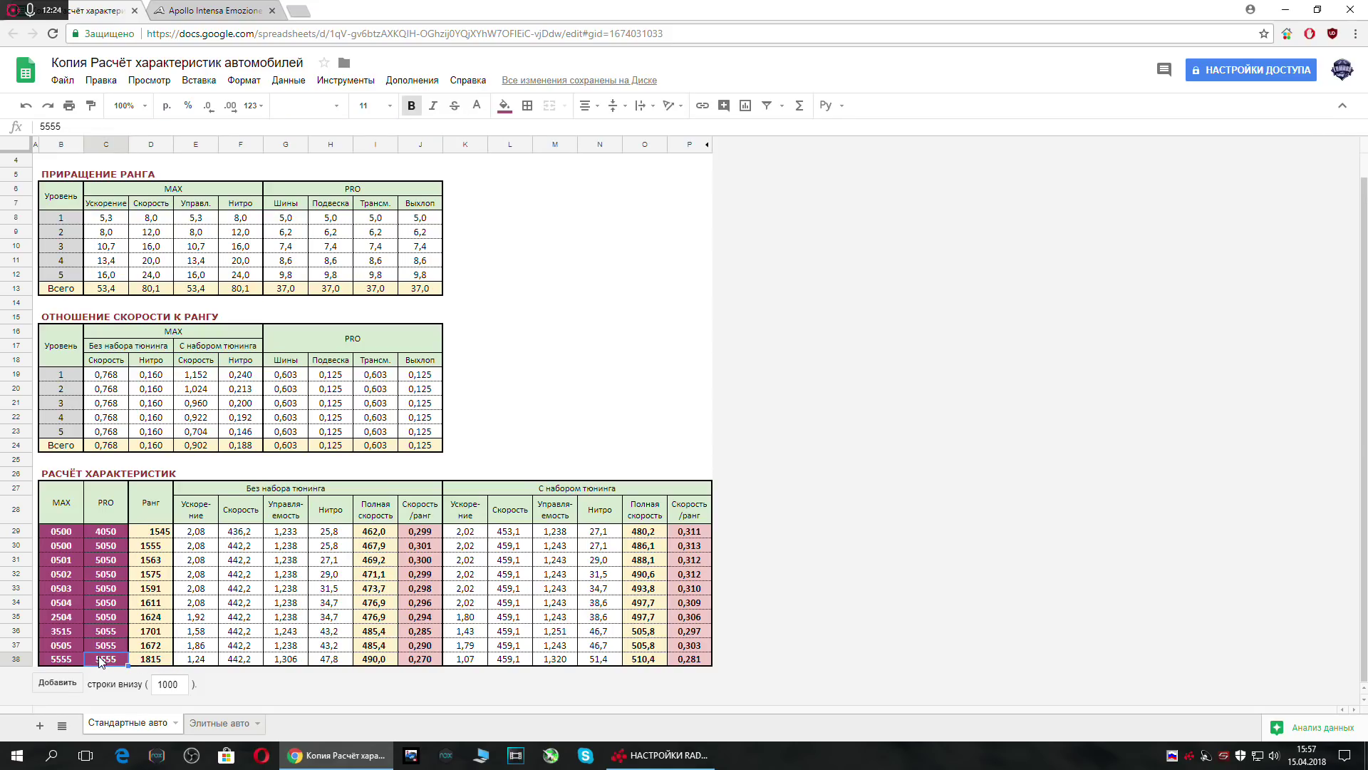
{"action": "left_click", "coordinate": [62, 648]}
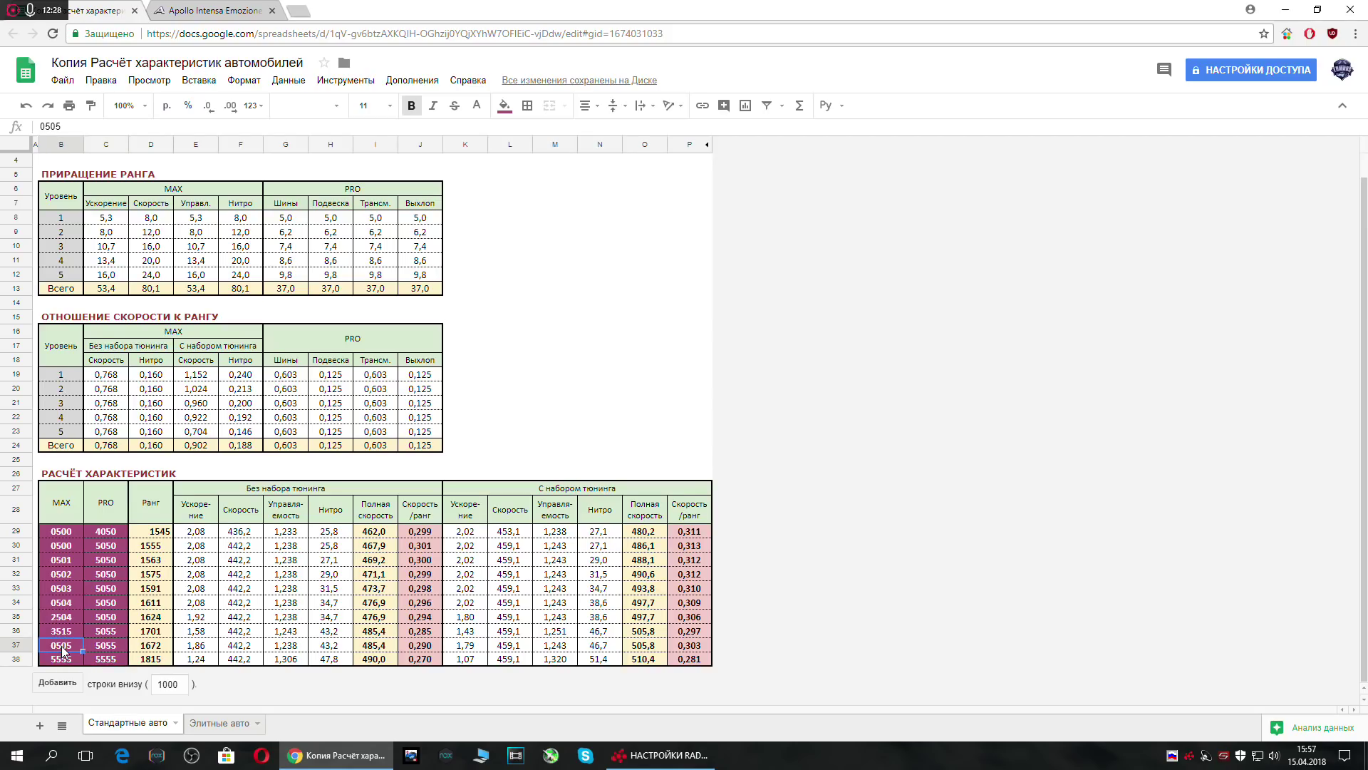
{"action": "type", "text": "2515"}
{"action": "left_click", "coordinate": [122, 644]}
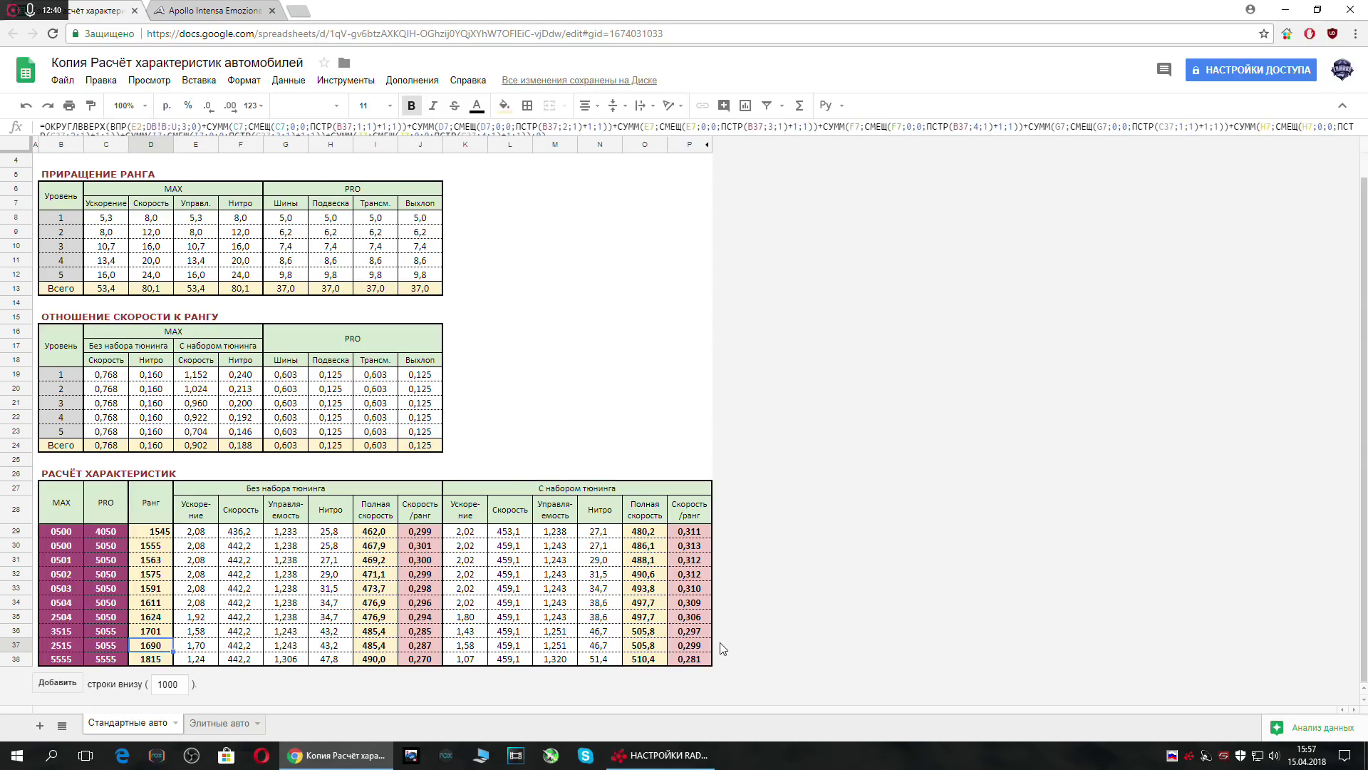
{"action": "left_click", "coordinate": [643, 646]}
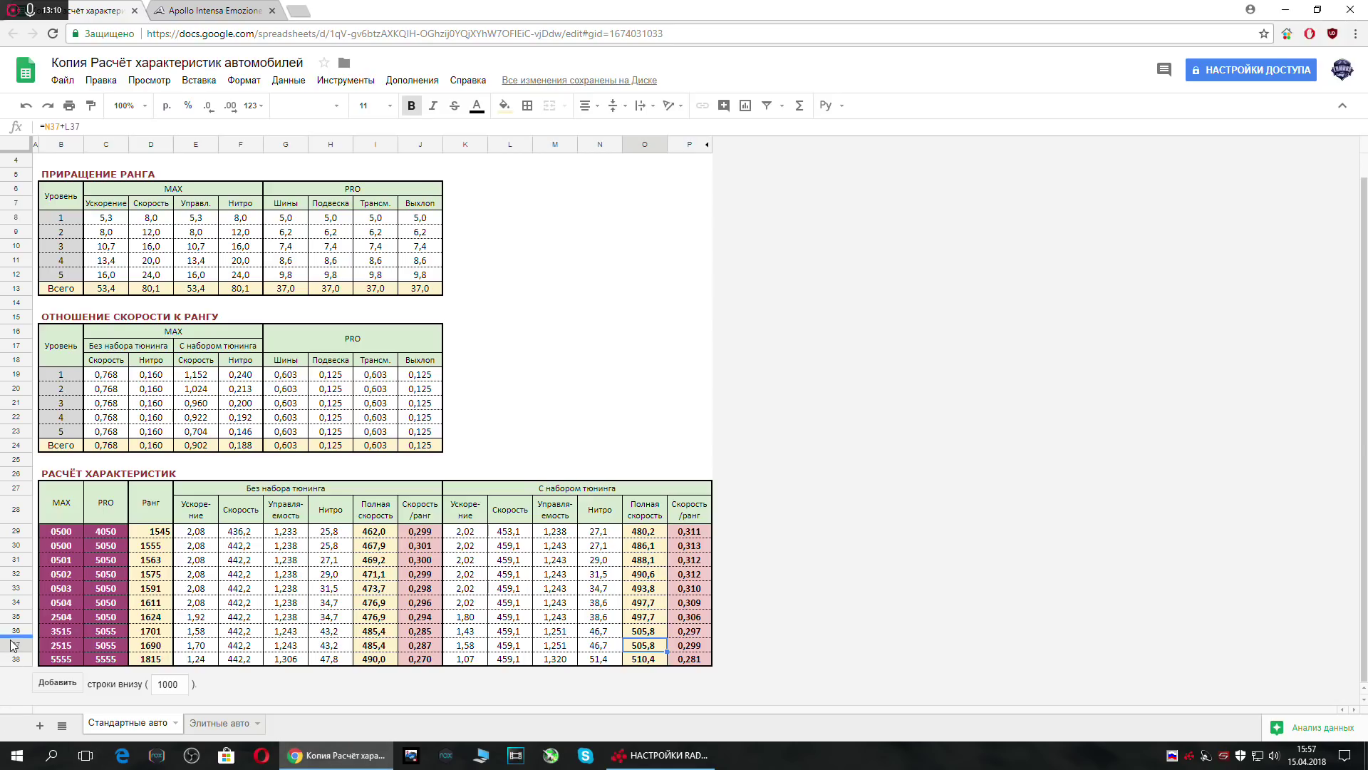
Review the MAX codes of the builds in rows 34, 35 and 37 to compare them.
{"action": "left_click", "coordinate": [70, 606]}
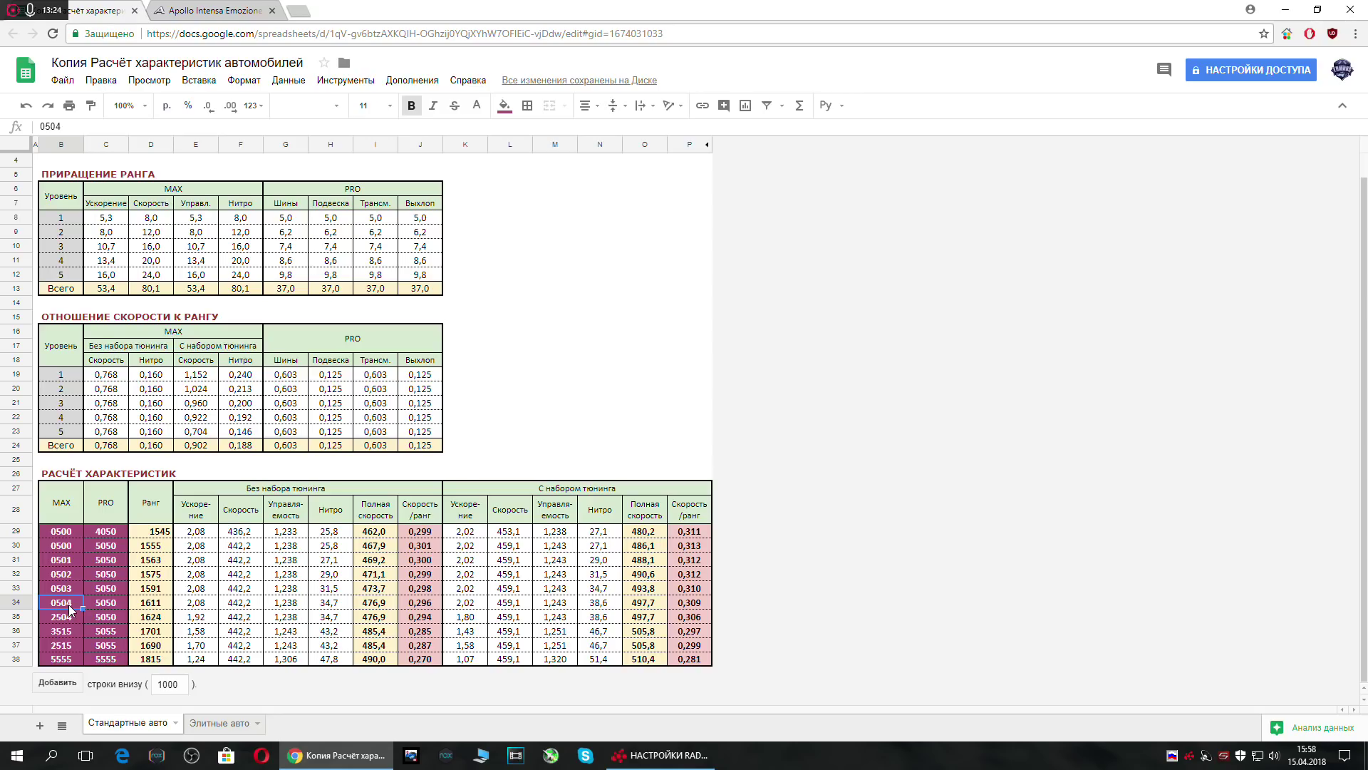
{"action": "left_click", "coordinate": [69, 623]}
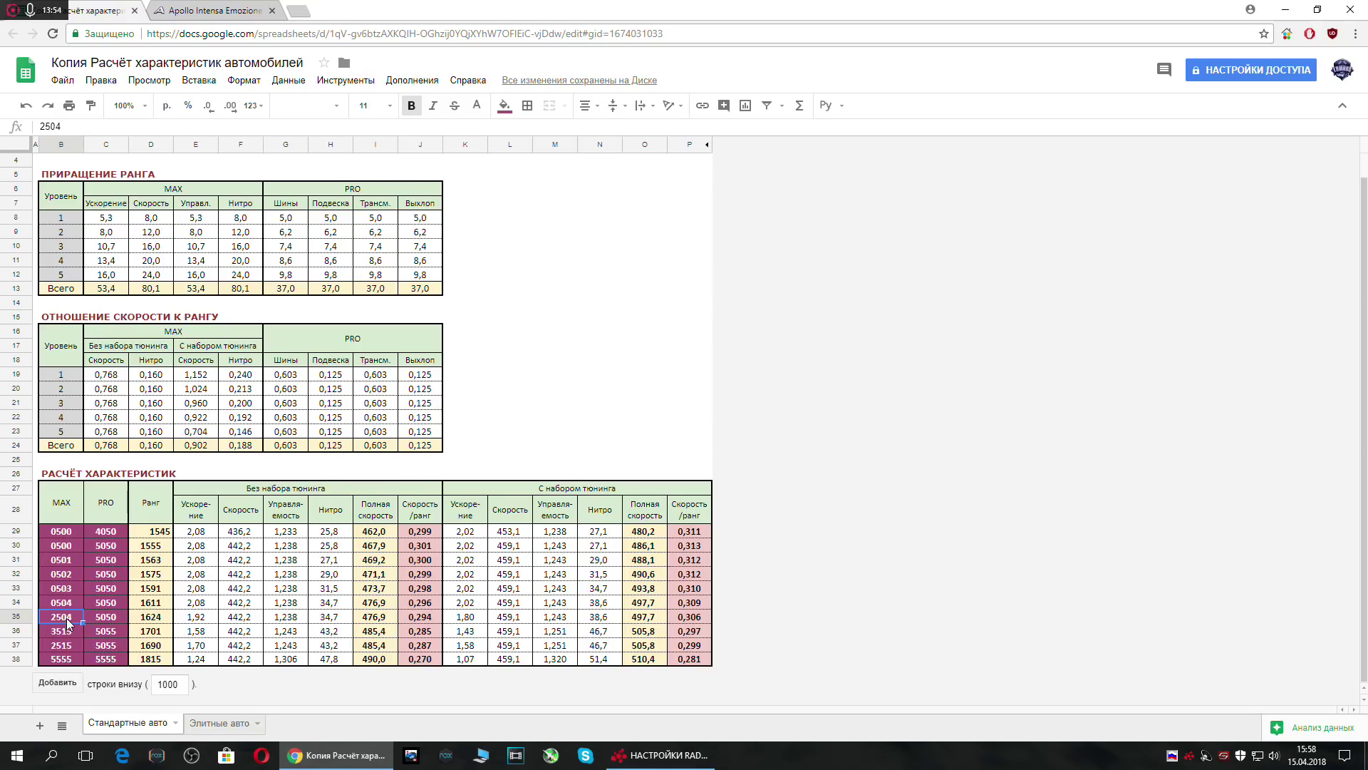
{"action": "left_click", "coordinate": [68, 608]}
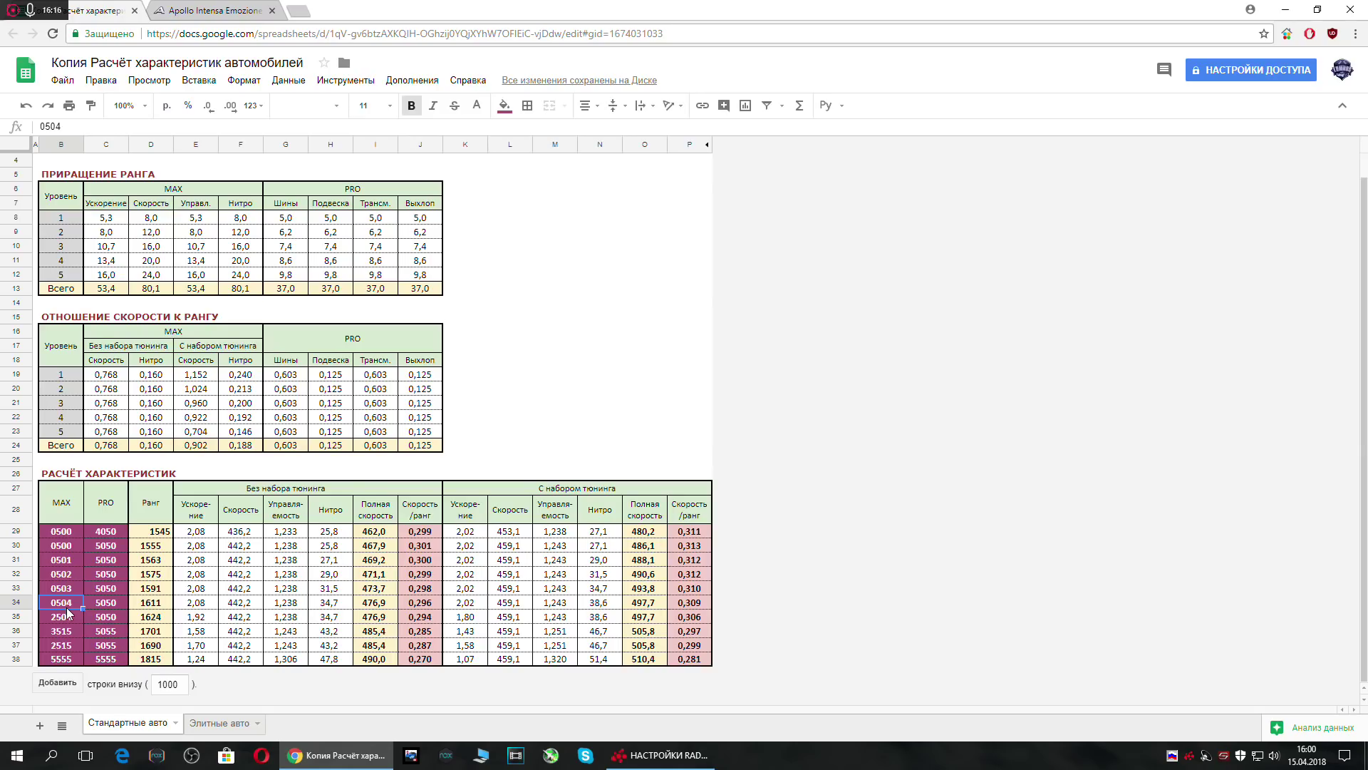
{"action": "left_click", "coordinate": [69, 645]}
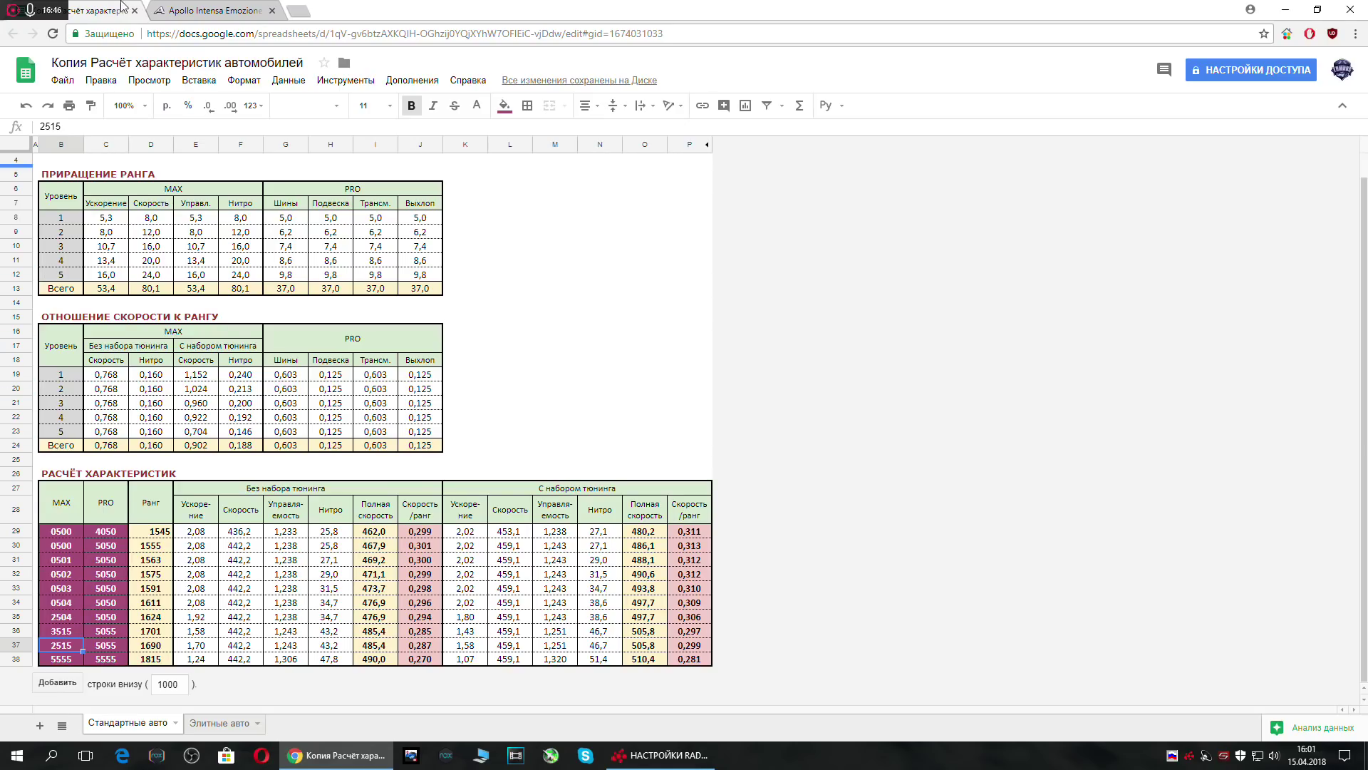
Check the total upgrade costs and Pro Kit requirements on the Apollo Intensa Emozione wiki page, and return to the calculator spreadsheet.
{"action": "left_click", "coordinate": [230, 10]}
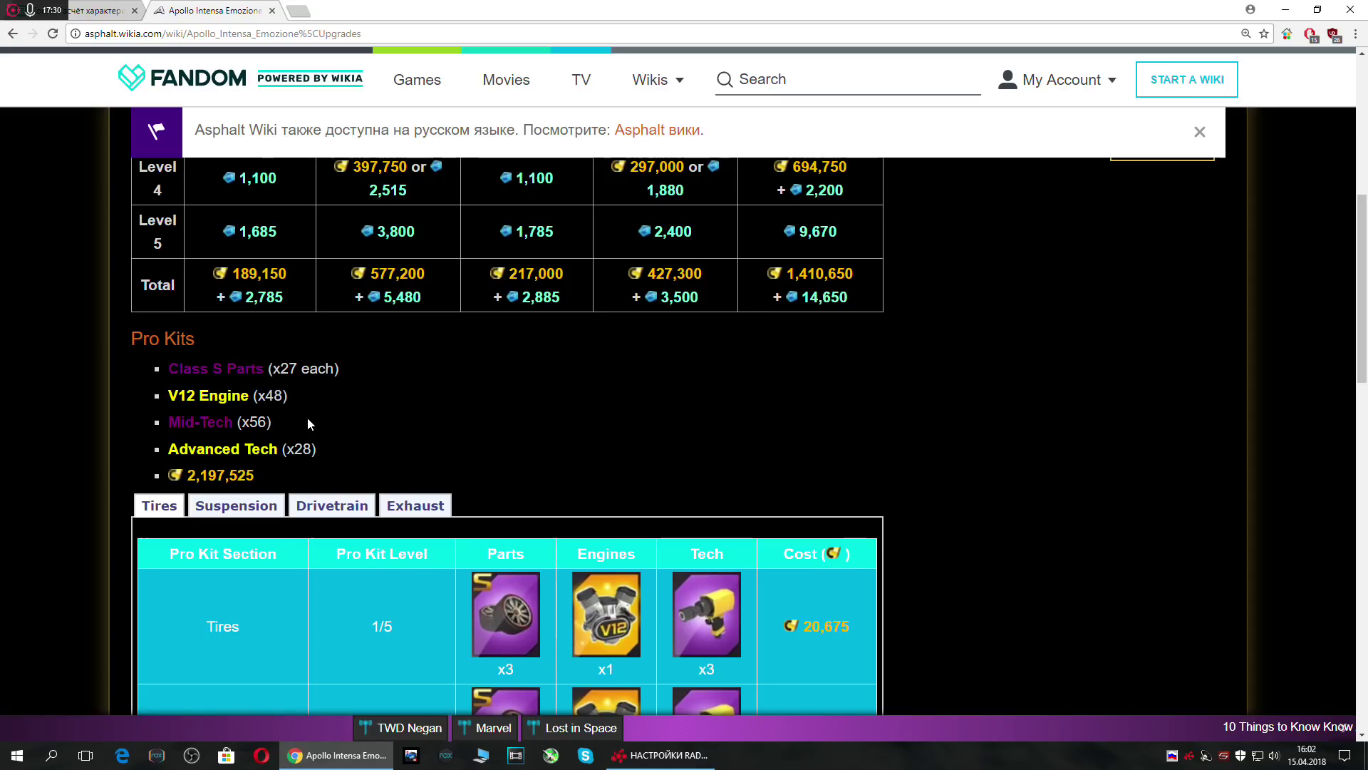
{"action": "scroll", "coordinate": [439, 385], "scroll_direction": "up", "scroll_amount": 3}
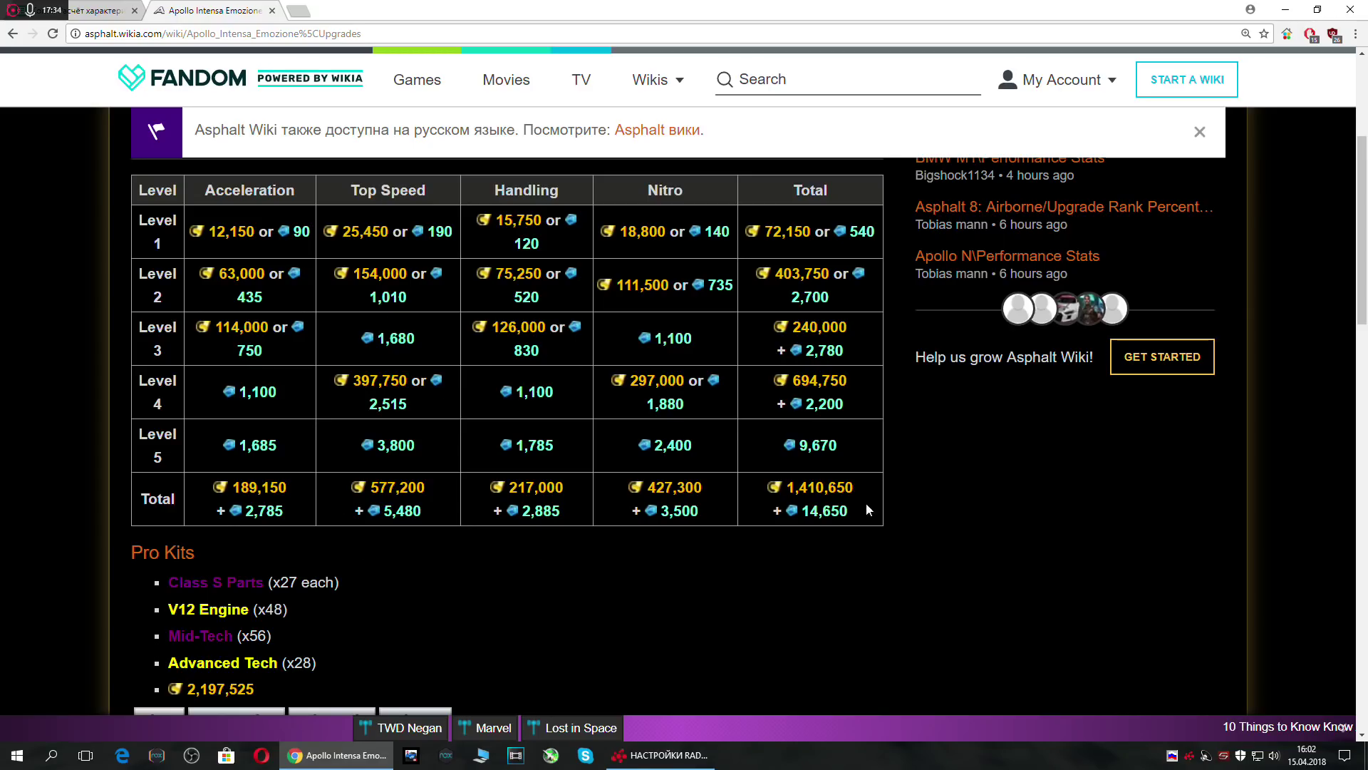
{"action": "left_click", "coordinate": [70, 6]}
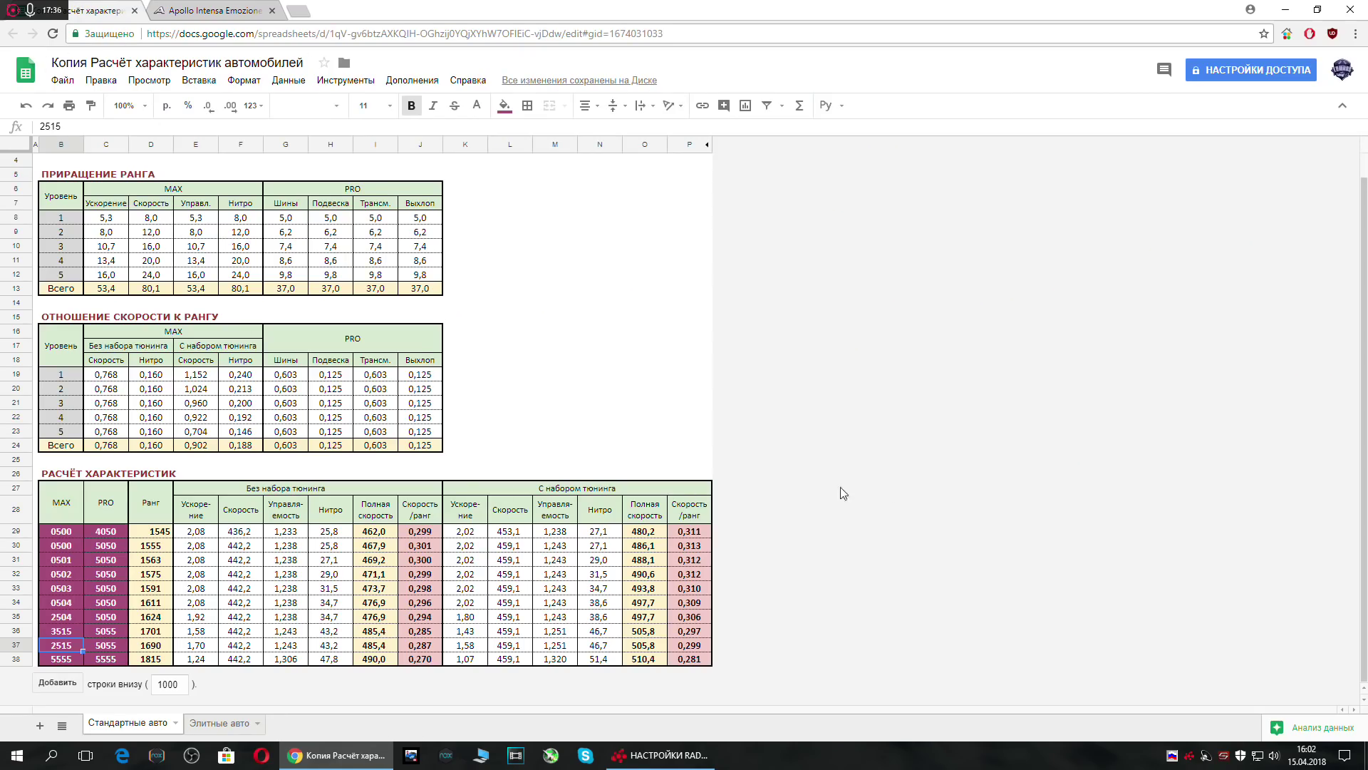